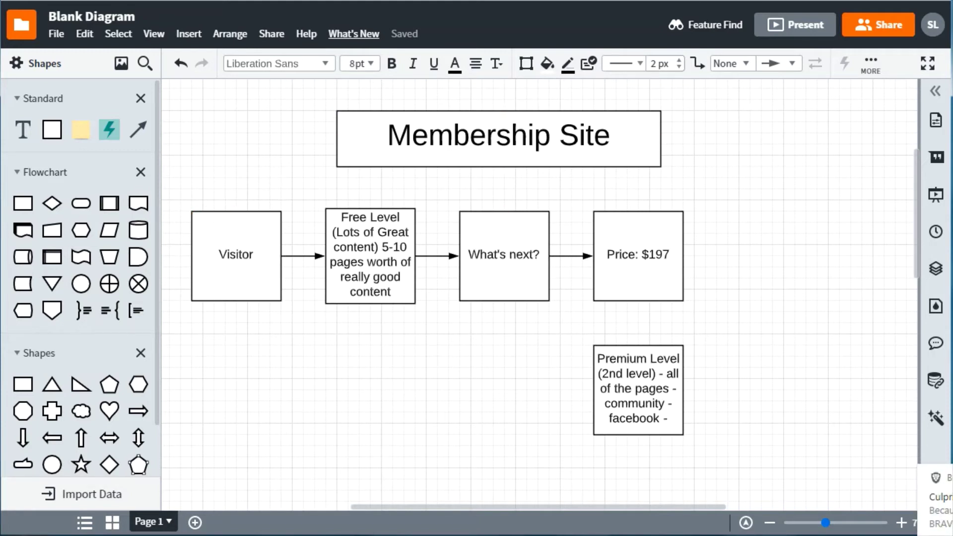
Fill the Free Level box with light green
left_click_drag(174, 192, 296, 329)
left_click(356, 186)
left_click(394, 294)
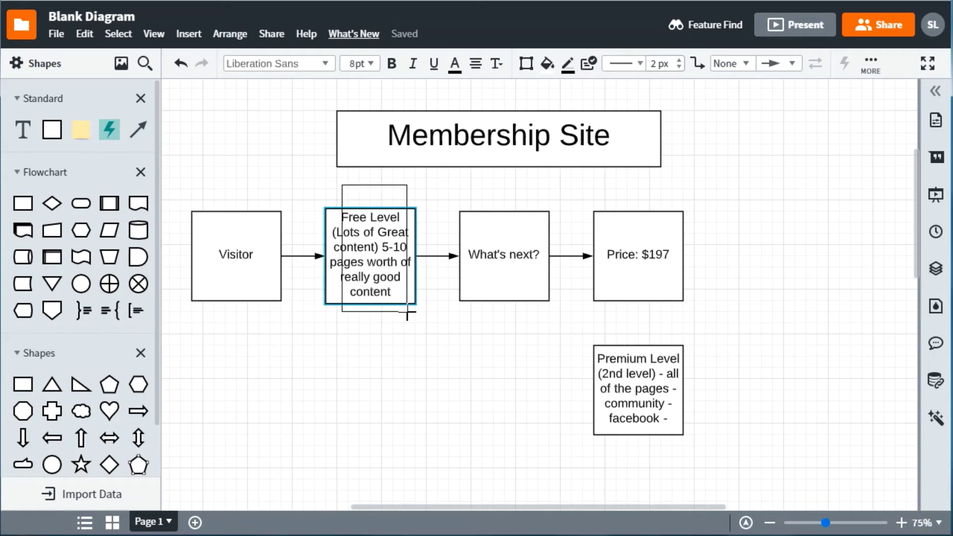
left_click(547, 65)
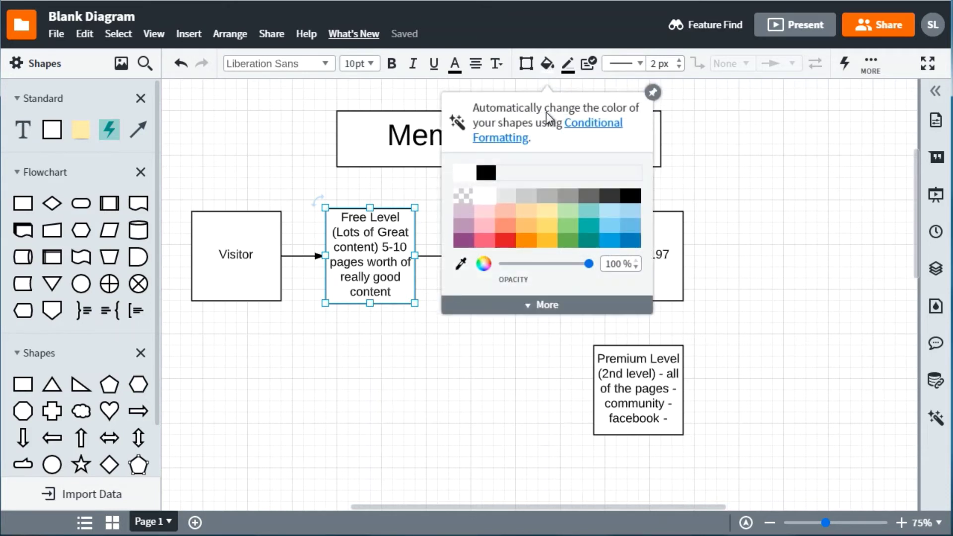
left_click(566, 225)
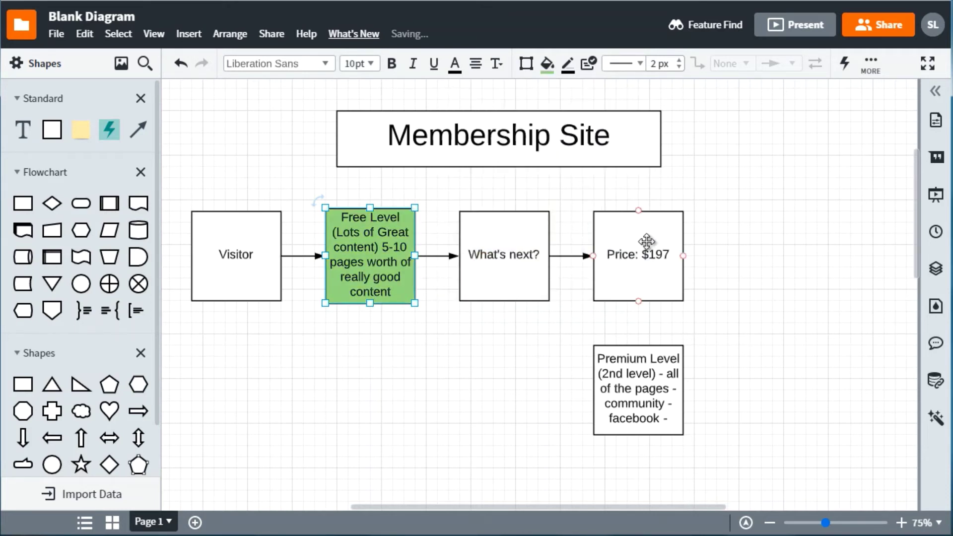
Fill the Premium Level box with the same light green as the Free Level box
left_click(602, 419)
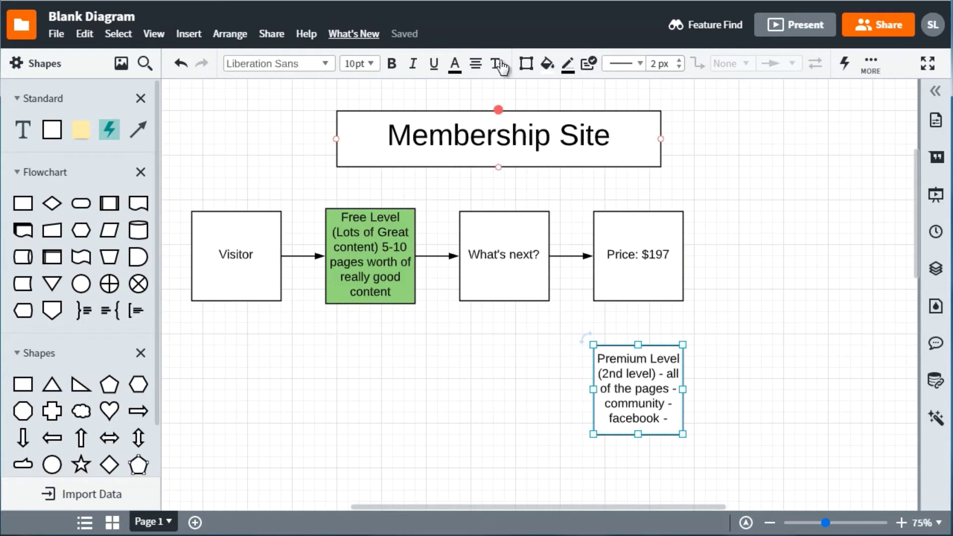
left_click(547, 64)
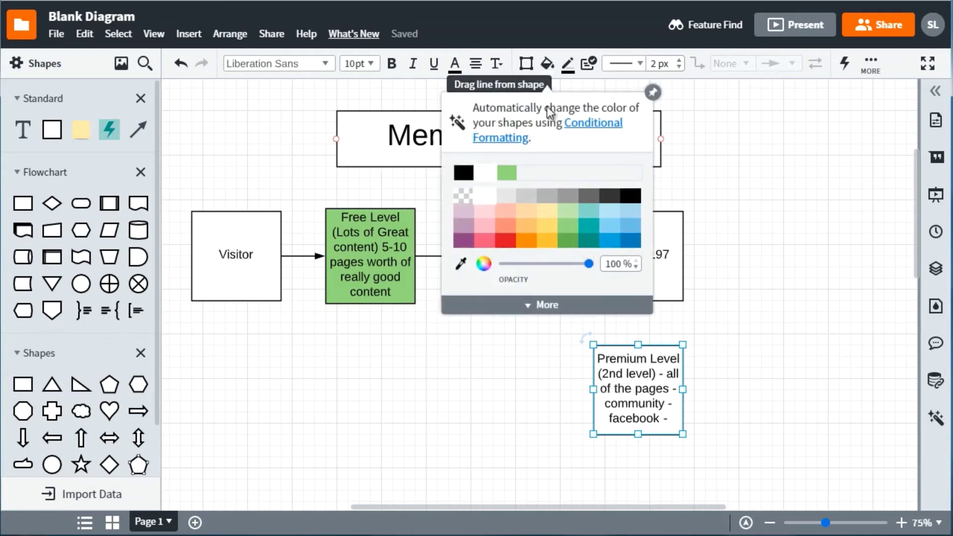
left_click(566, 229)
left_click(770, 232)
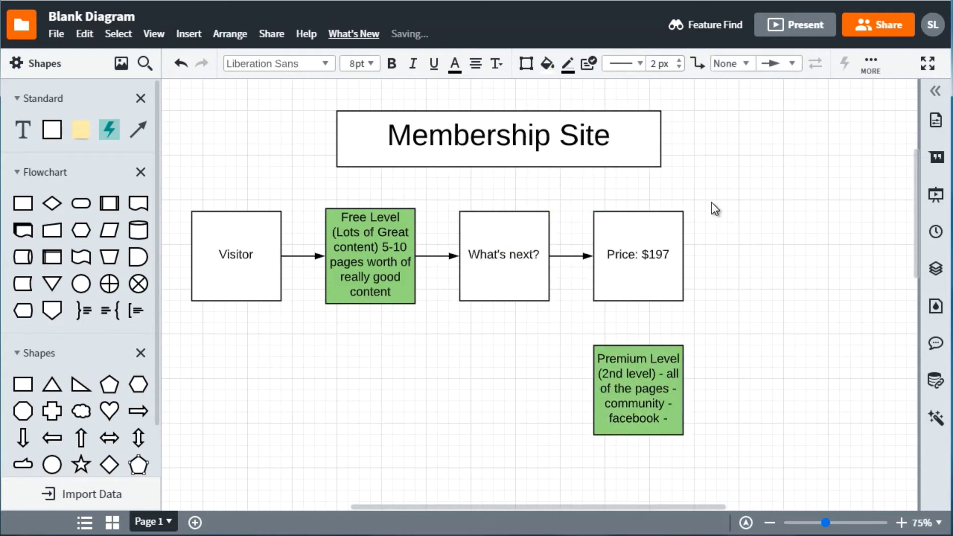
Connect the underside of the Price: $197 box to the top of the Premium Level box with an arrow
left_click_drag(638, 302, 639, 346)
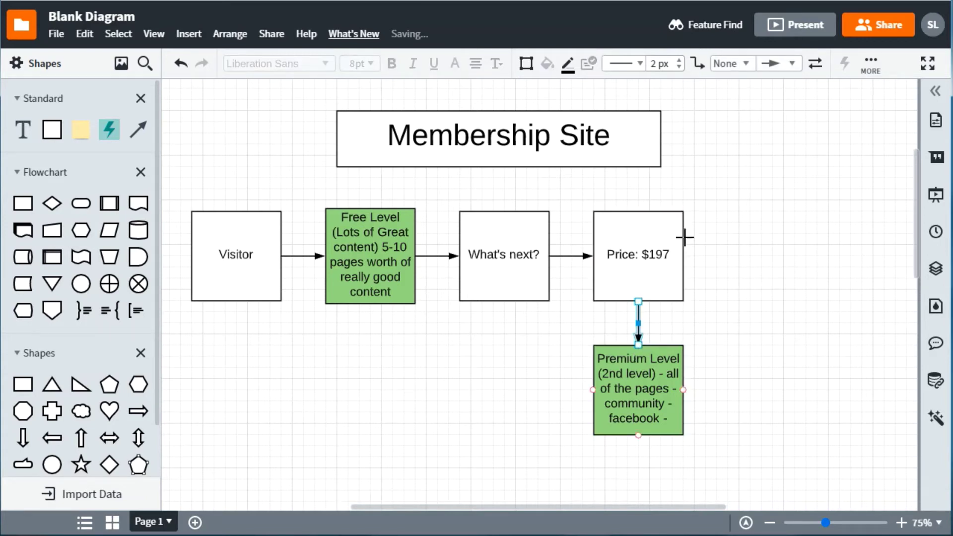
double_click(658, 263)
left_click(736, 238)
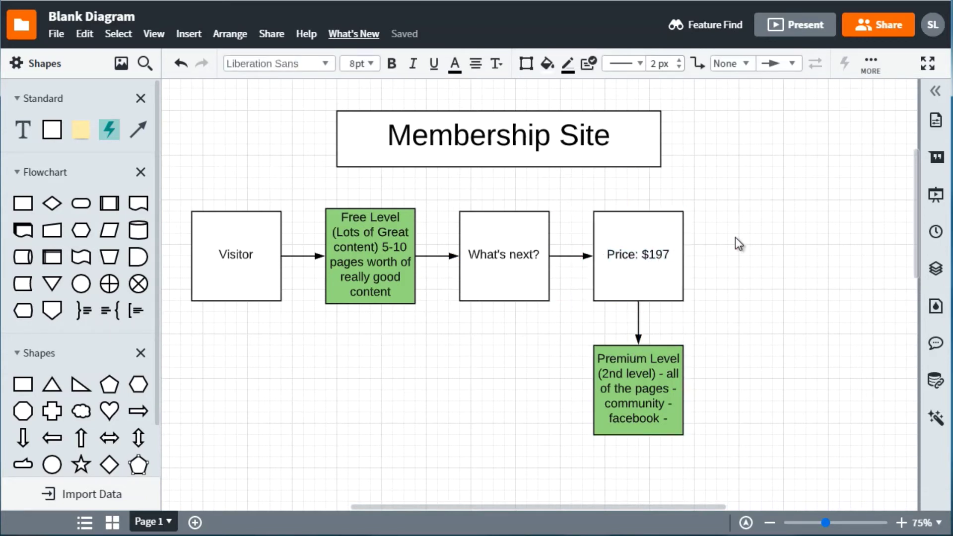
Append "(Create Product)" to the text of the Price: $197 box
double_click(624, 254)
left_click(677, 261)
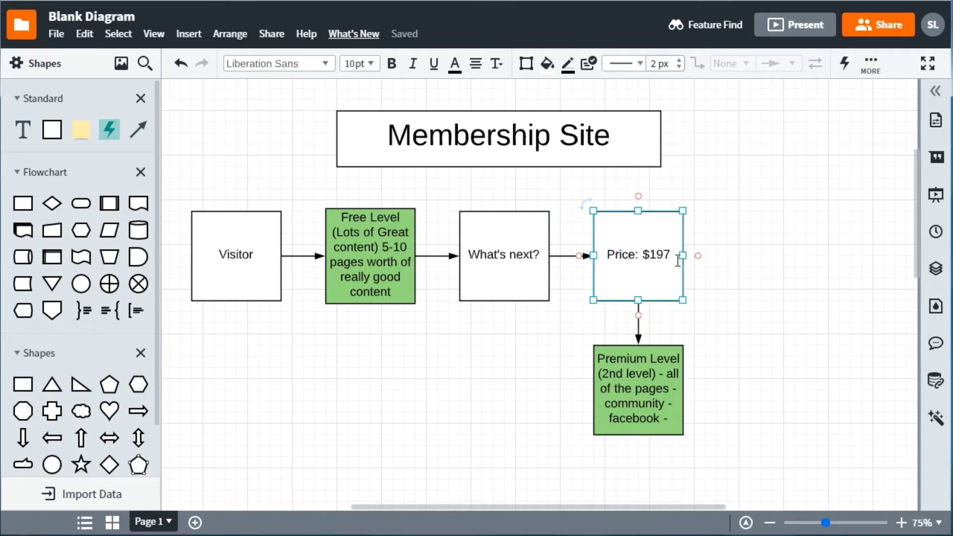
type("(Greate")
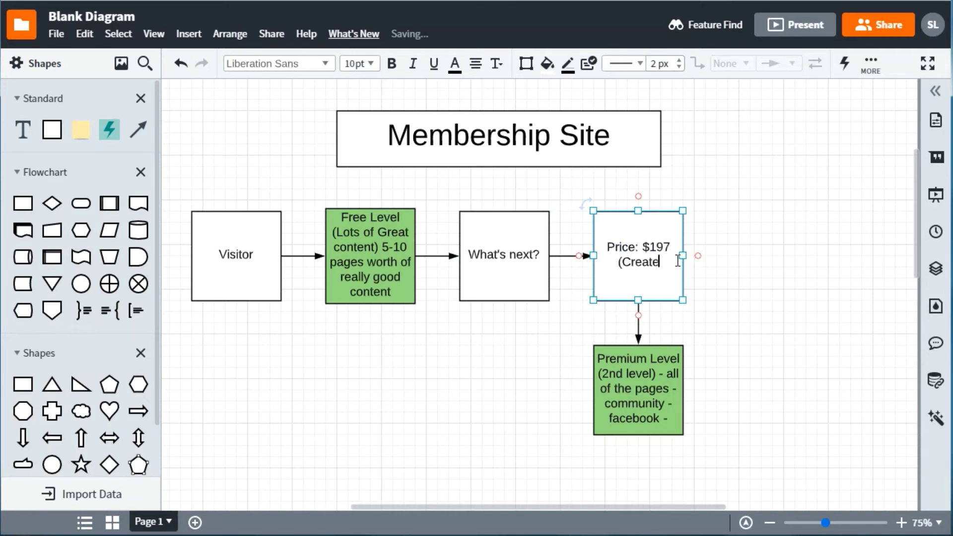
type(" Product)")
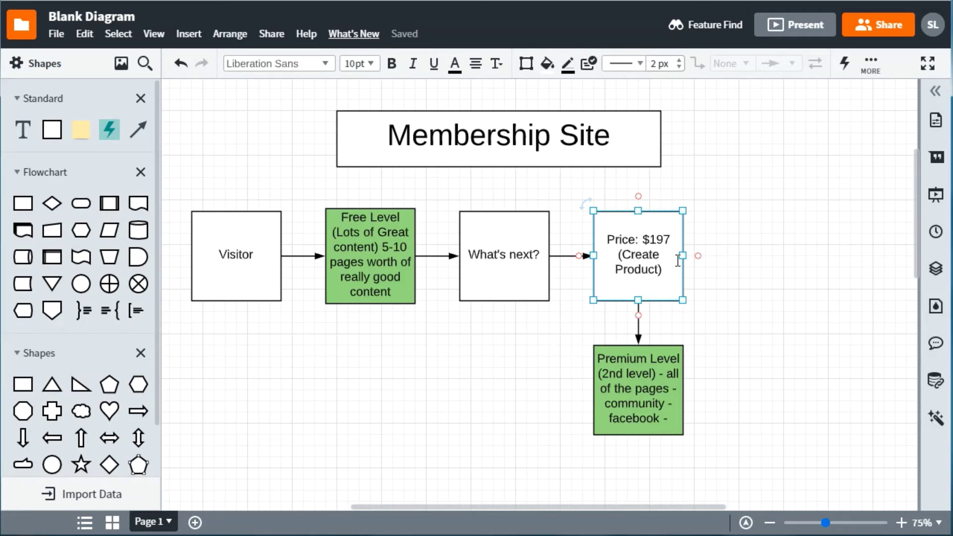
key("Up")
key("Up")
key("Down")
key("Home")
key("shift+End")
key("shift+Down")
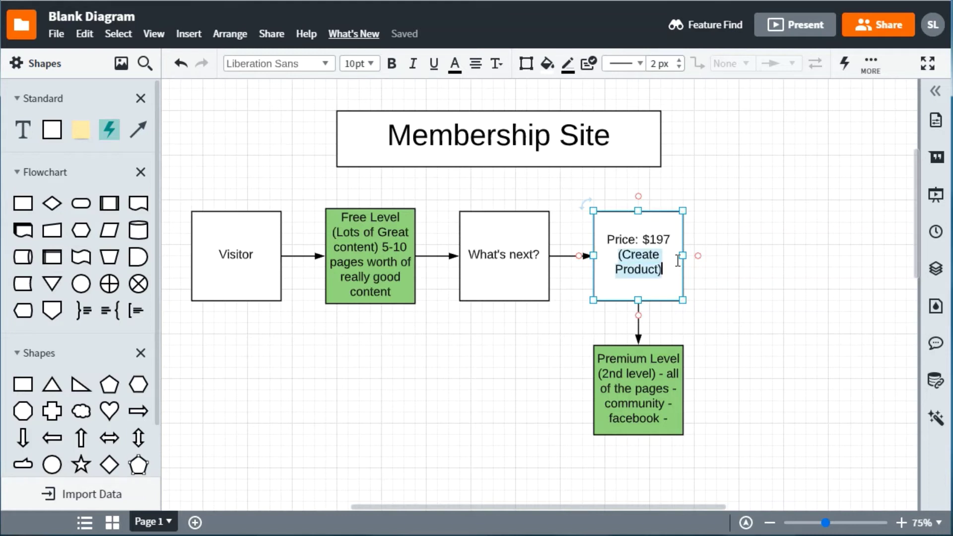
left_click(722, 207)
Fill both the Price: $197 box and the Premium Level box with light blue
left_click(639, 274)
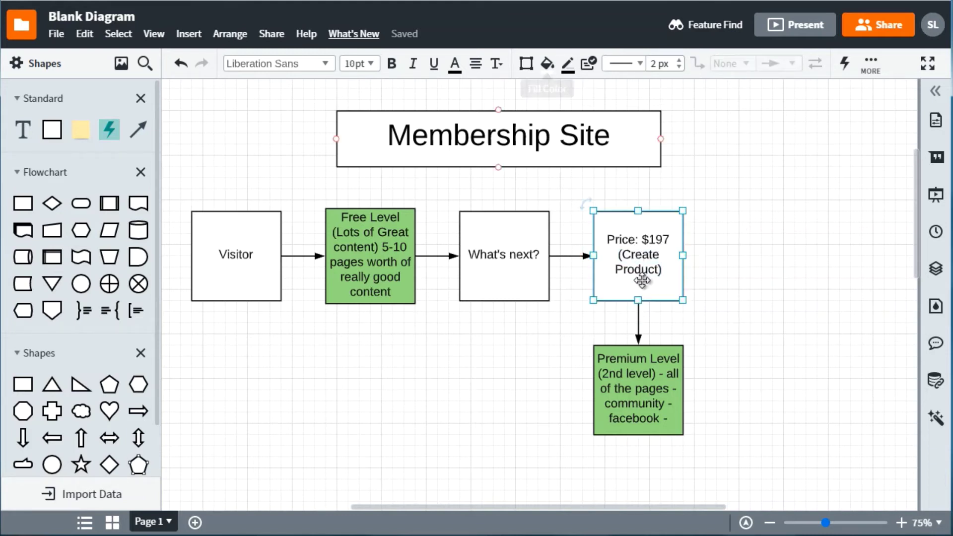
left_click(724, 338)
left_click(653, 367)
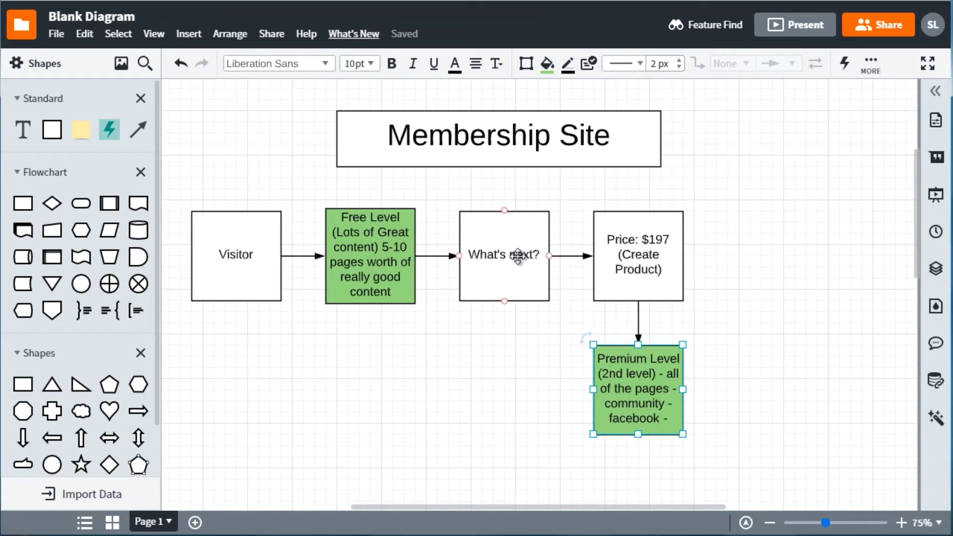
left_click(623, 256)
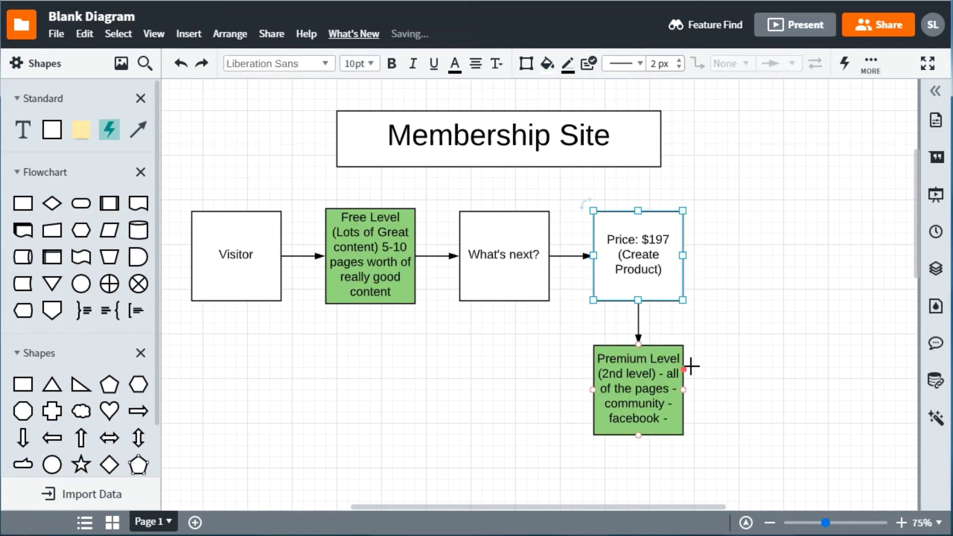
left_click_drag(718, 237, 620, 403)
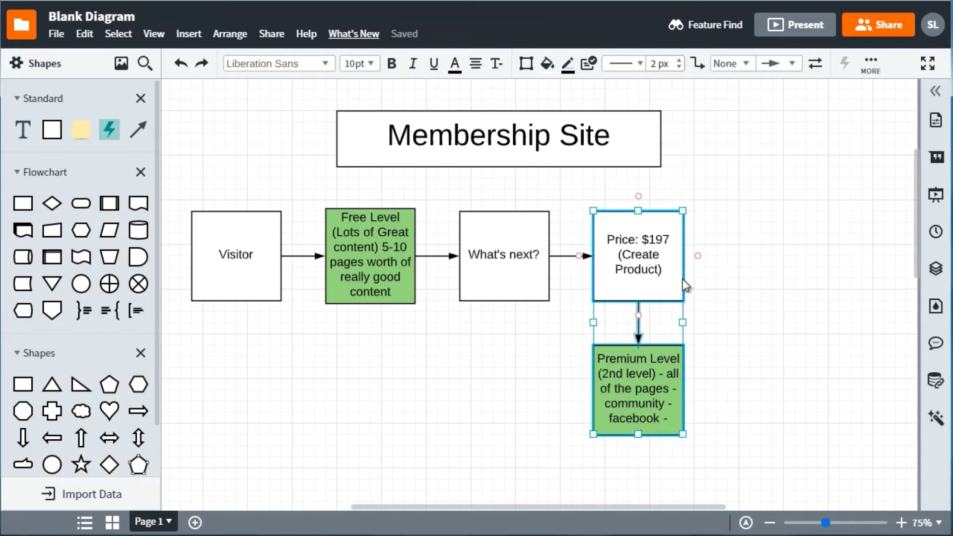
left_click(547, 64)
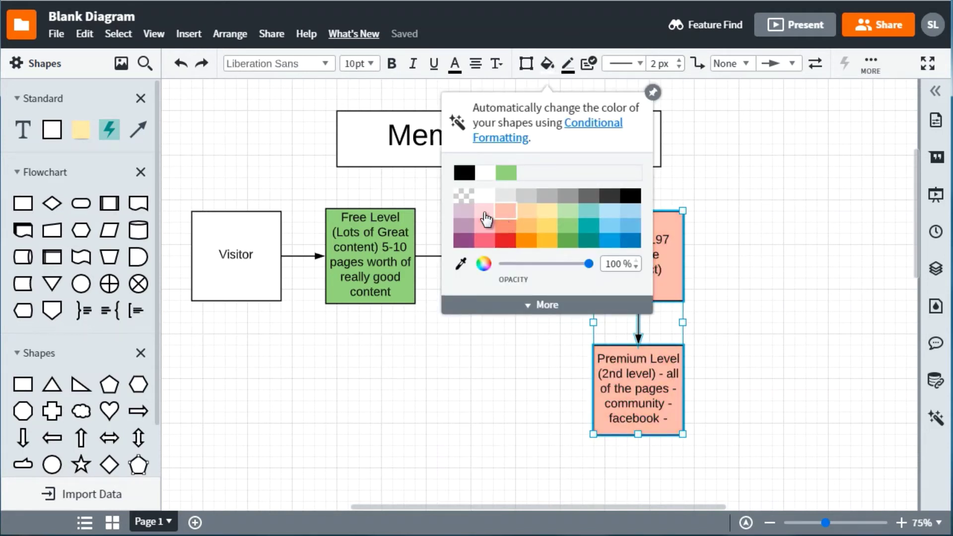
left_click(638, 219)
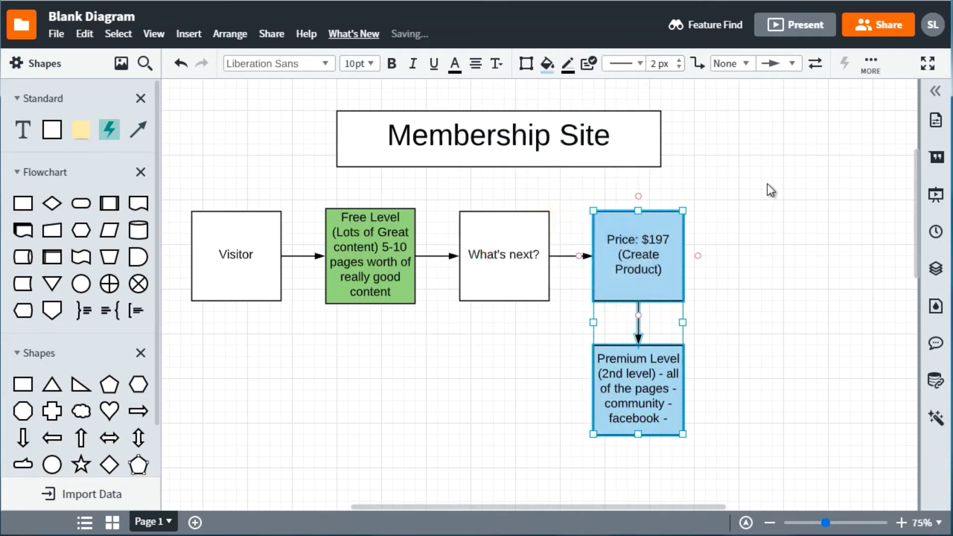
left_click(767, 184)
left_click_drag(721, 196, 588, 439)
left_click(730, 300)
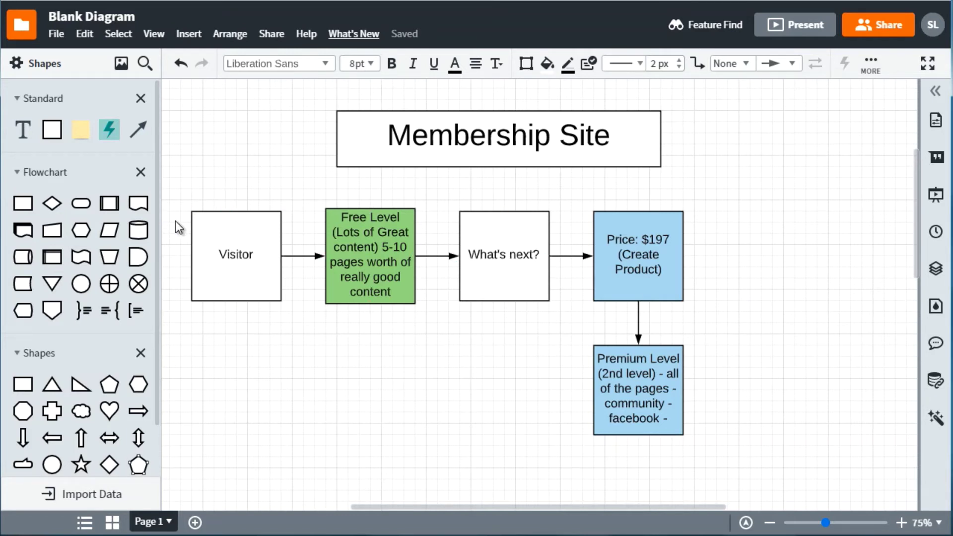
left_click(223, 242)
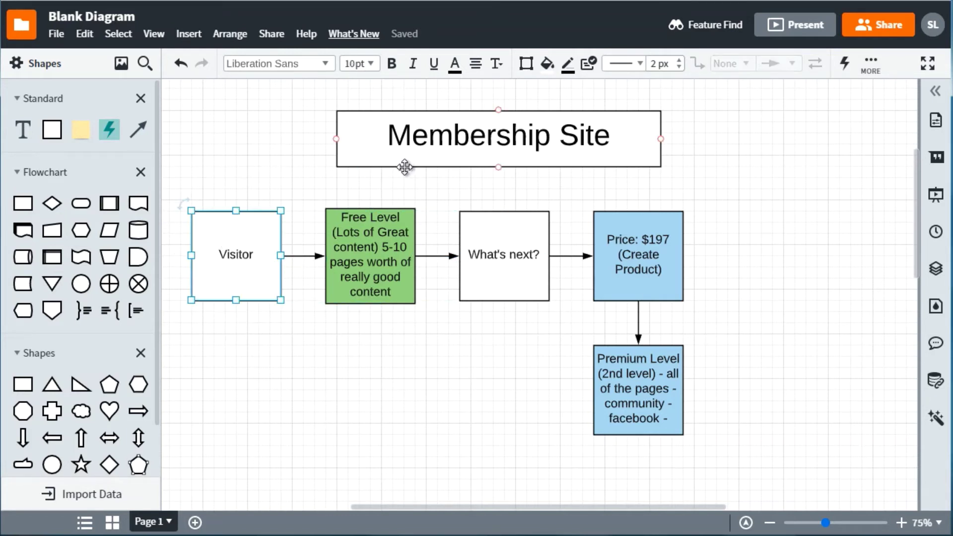
left_click(366, 241)
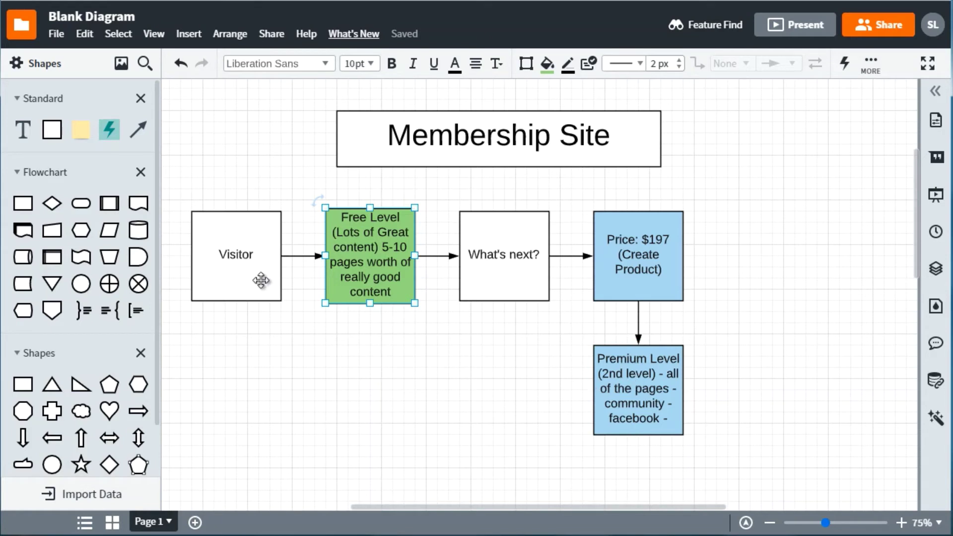
left_click(528, 392)
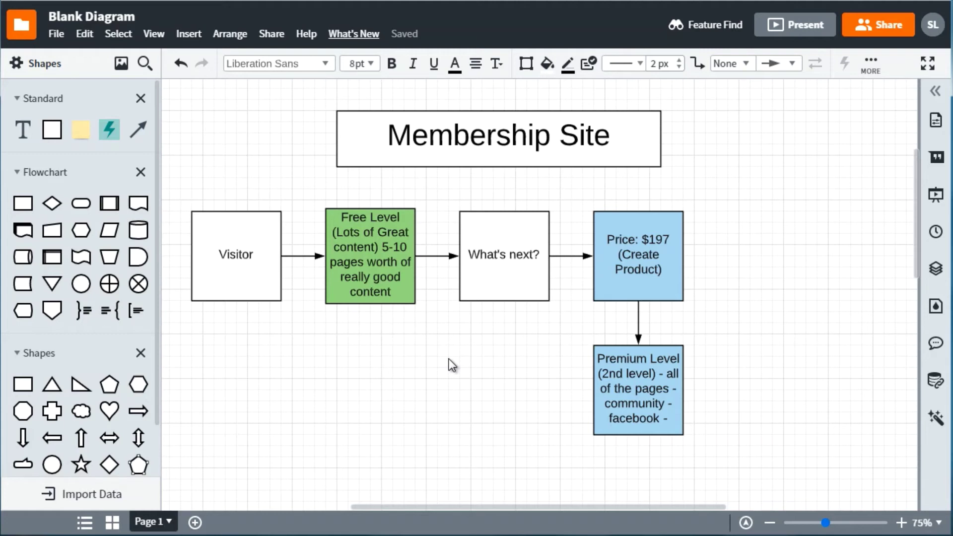
left_click_drag(192, 187, 473, 304)
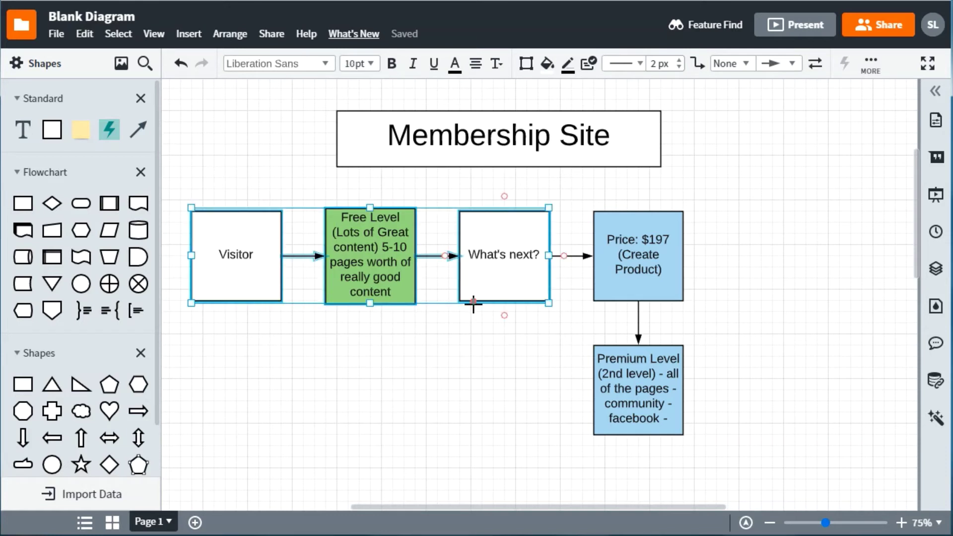
left_click(531, 356)
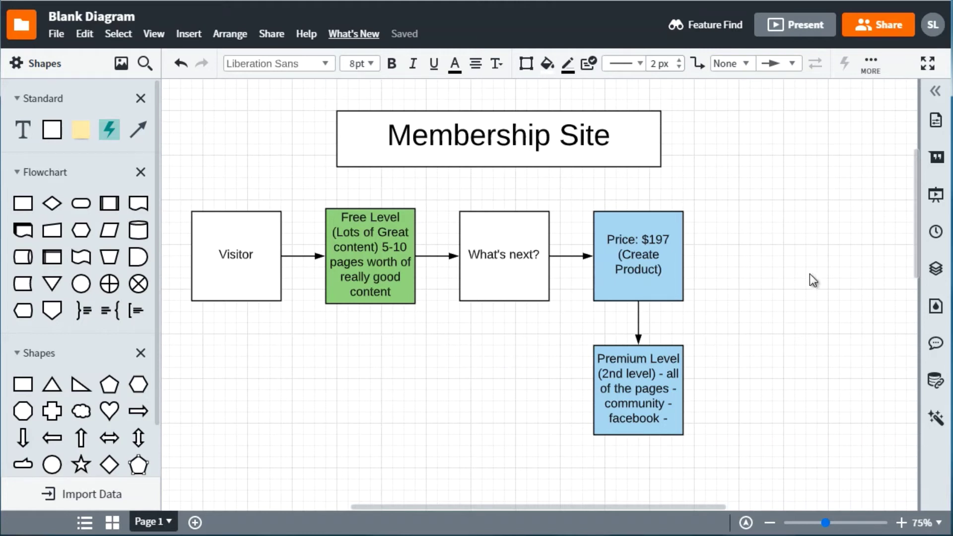
left_click_drag(725, 236, 653, 364)
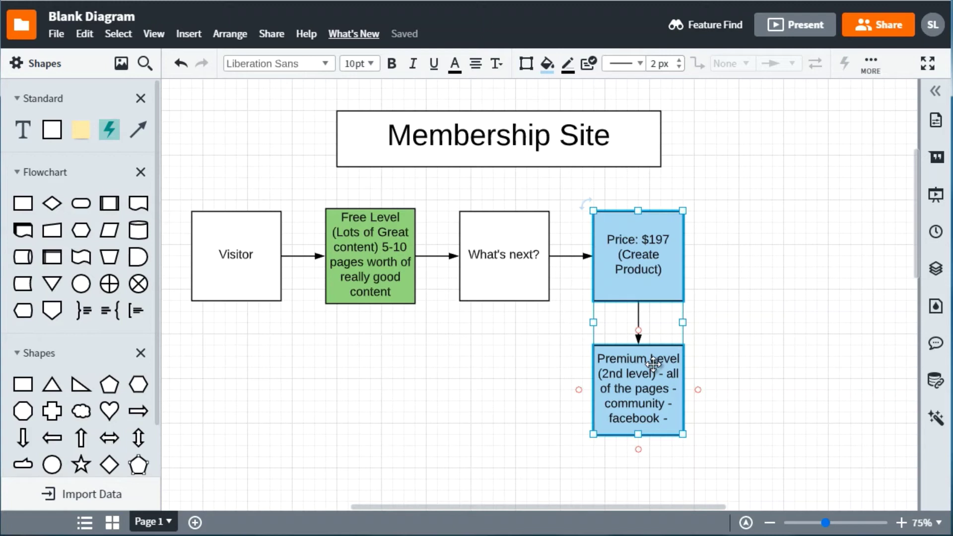
left_click(722, 244)
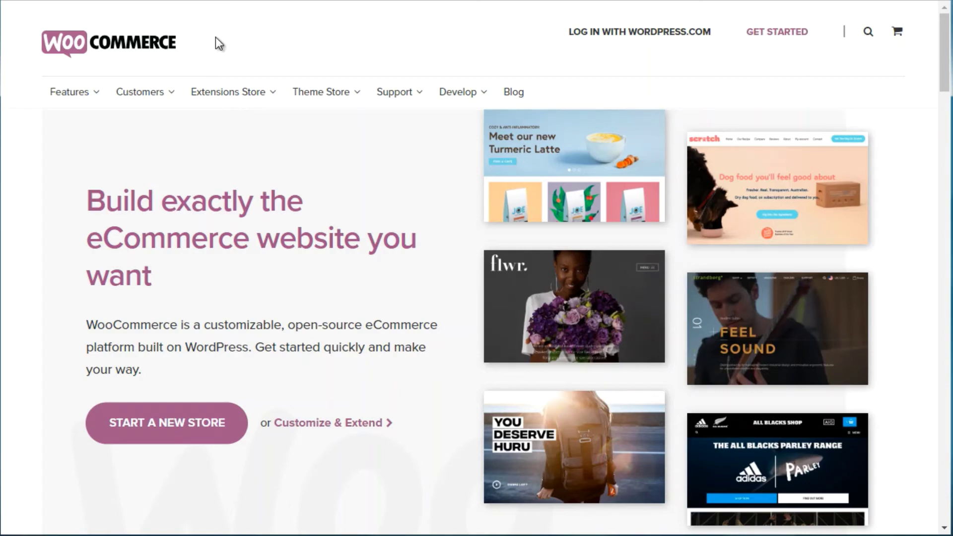
Open the listing of all extensions in the WooCommerce website's Extensions Store
key("ctrl+plus")
key("ctrl+plus")
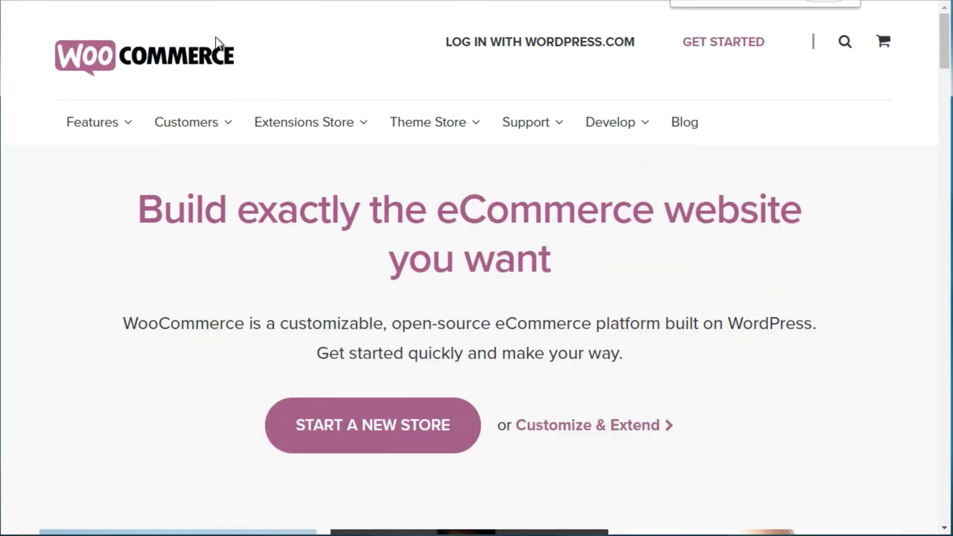
key("ctrl+minus")
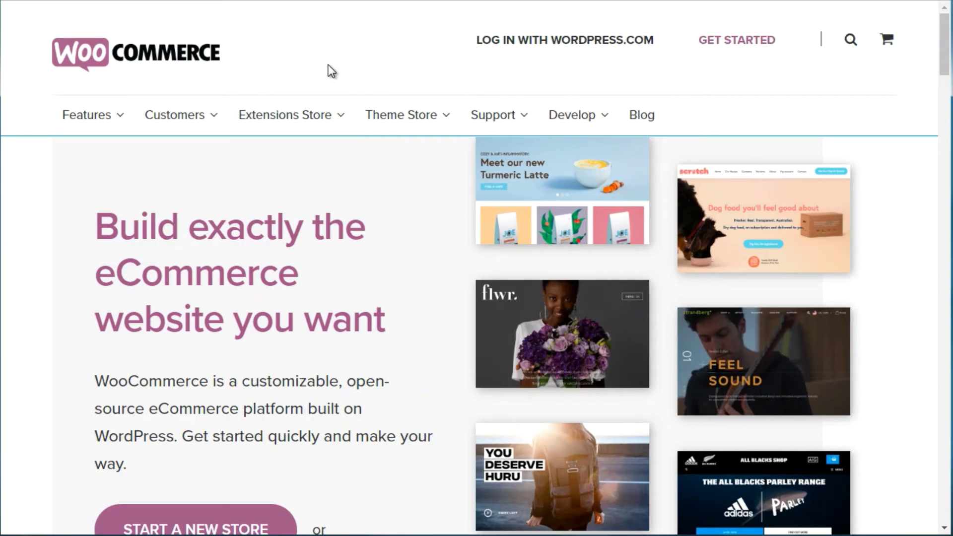
mouse_move(311, 120)
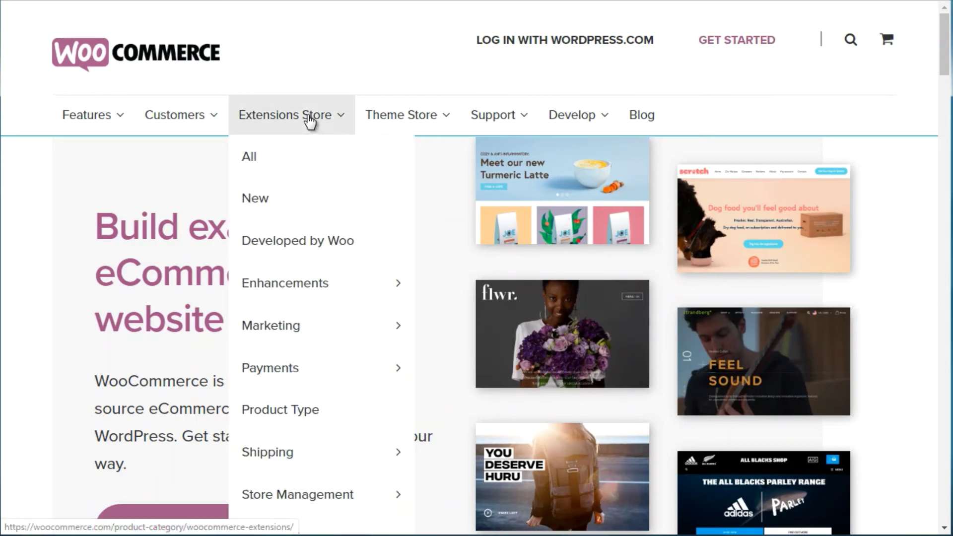
left_click(278, 156)
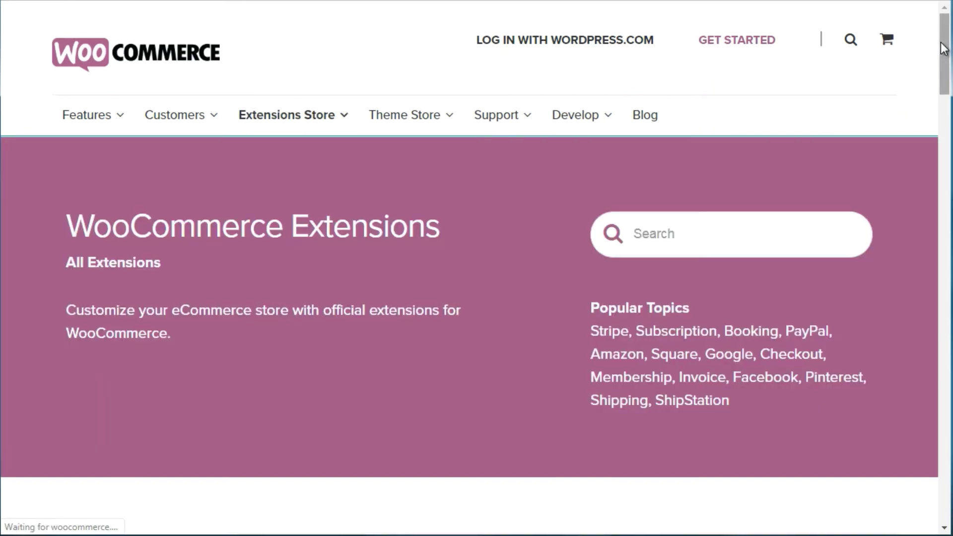
Open the WooCommerce Memberships product page from the popular extensions
scroll(943, 85, "down", 4)
left_click_drag(943, 85, 944, 126)
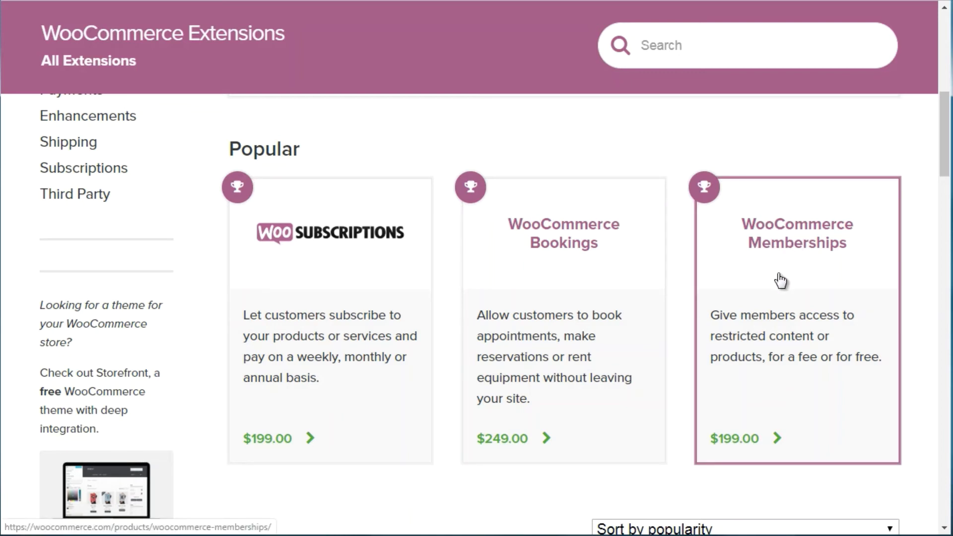
left_click(779, 226)
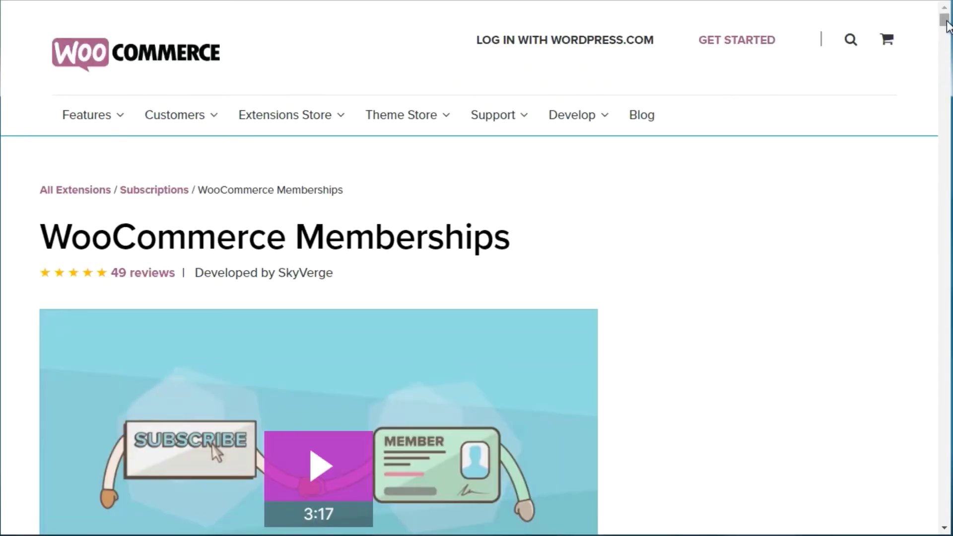
Examine the WooCommerce Memberships introduction and requirements, and its options for selling or assigning memberships through a membership plan
left_click_drag(944, 21, 946, 29)
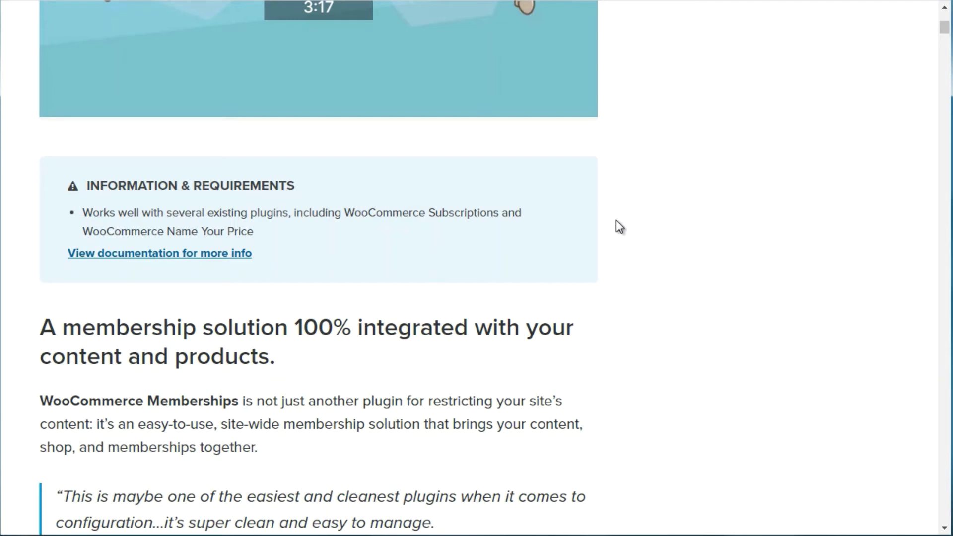
scroll(616, 219, "down", 4)
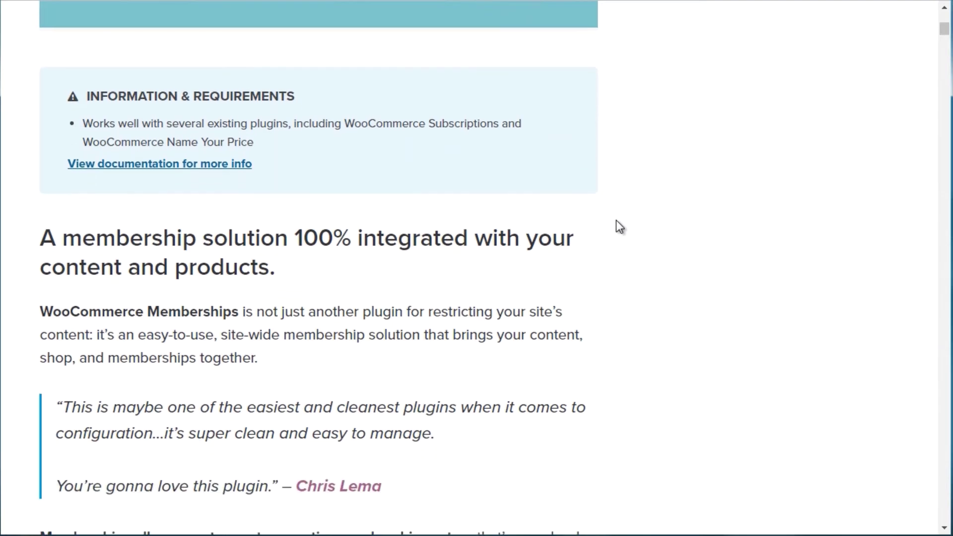
scroll(615, 219, "down", 7)
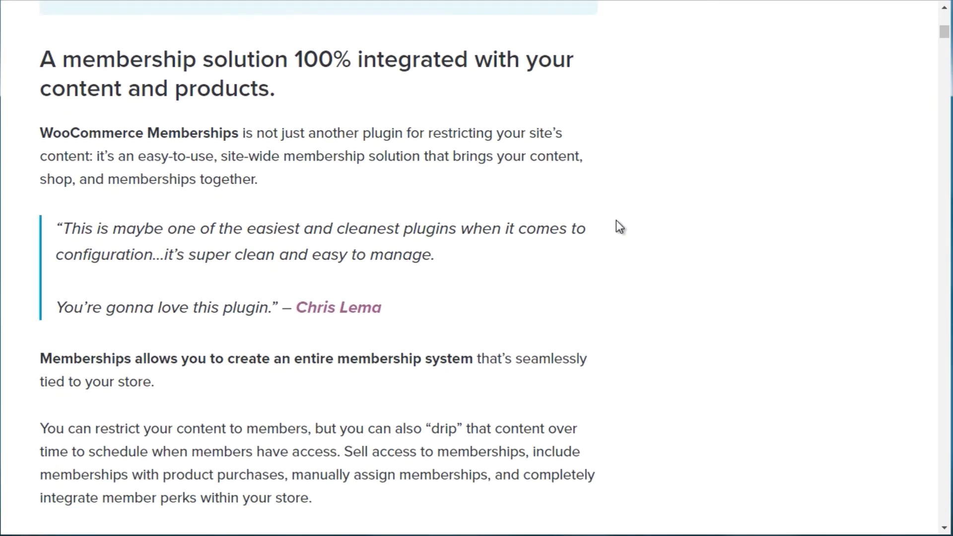
scroll(615, 221, "down", 5)
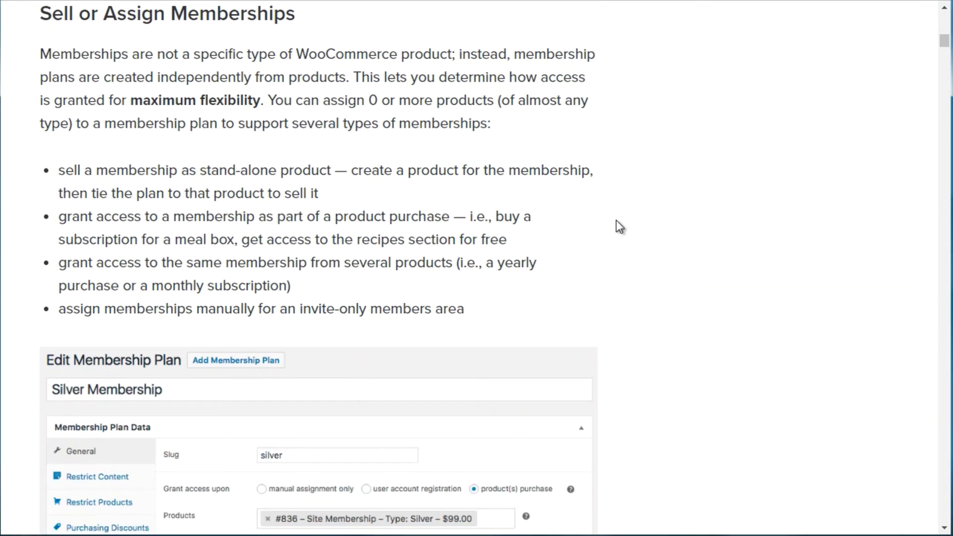
scroll(616, 219, "down", 3)
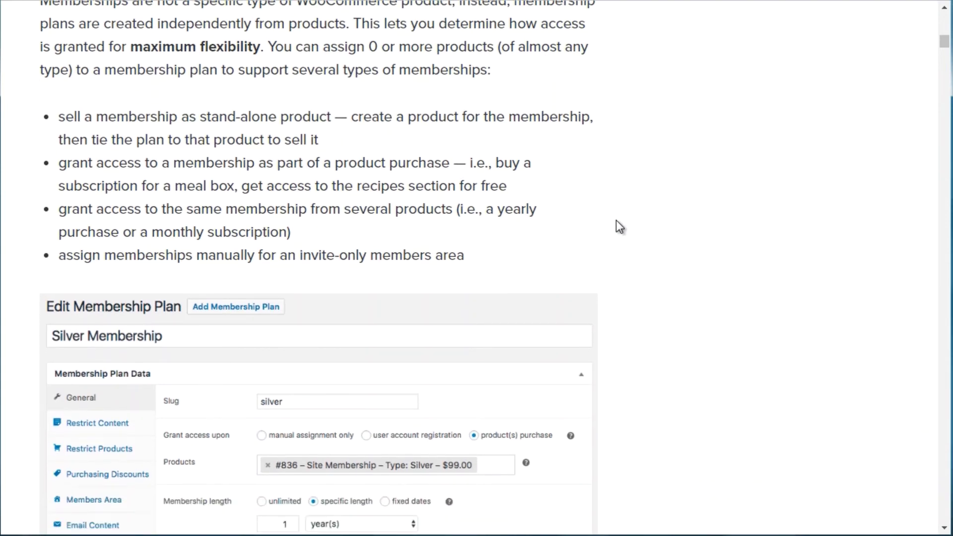
scroll(616, 220, "down", 6)
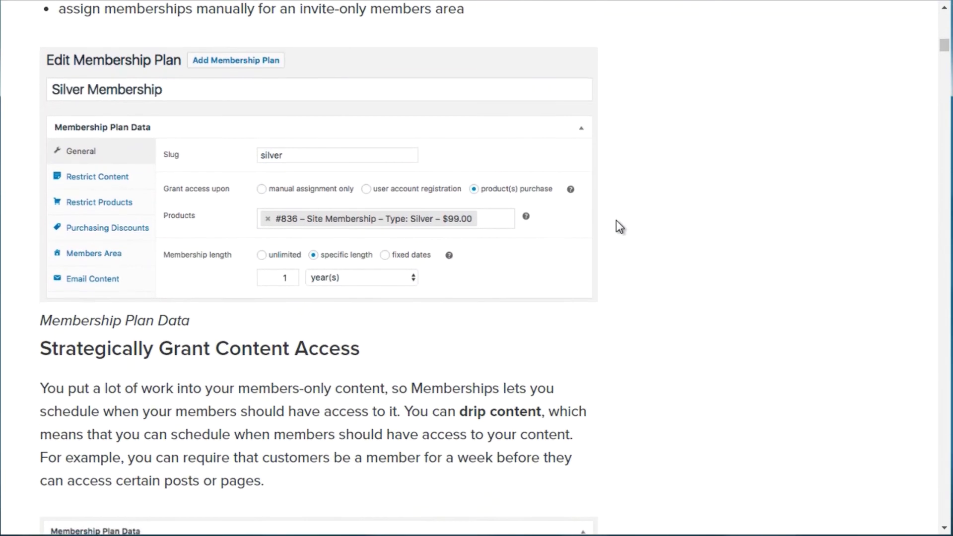
scroll(615, 221, "up", 1)
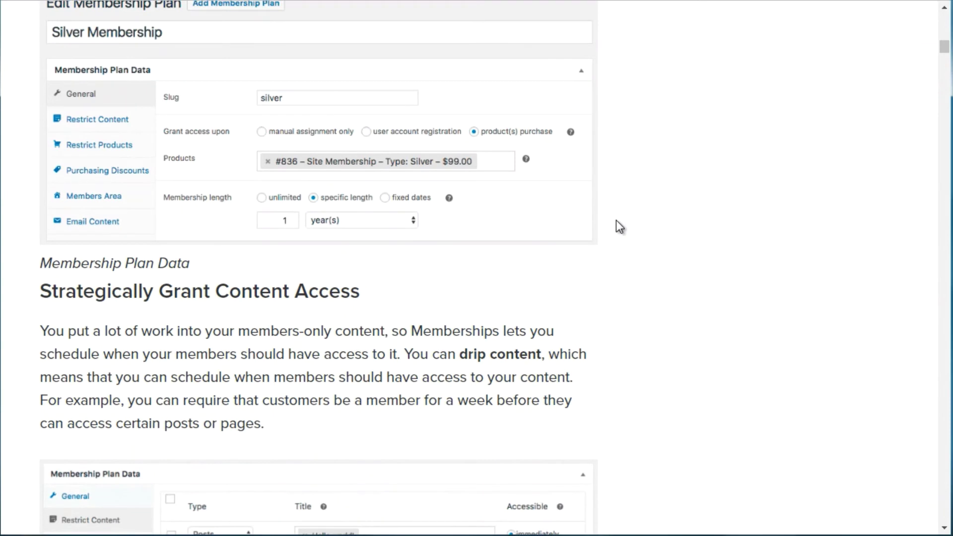
scroll(616, 227, "up", 1)
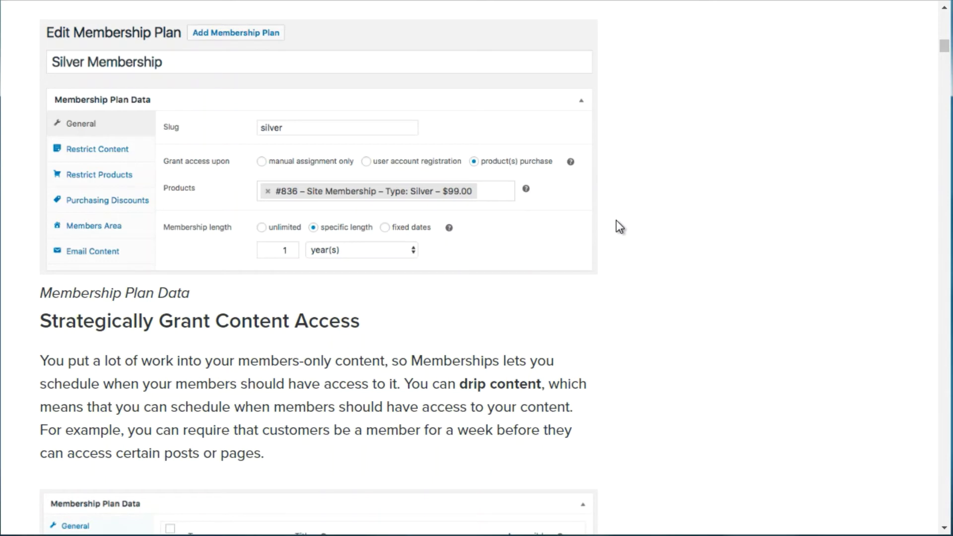
Review how WooCommerce Memberships restricts content and drips it over time, including the free trial rules
scroll(615, 221, "down", 5)
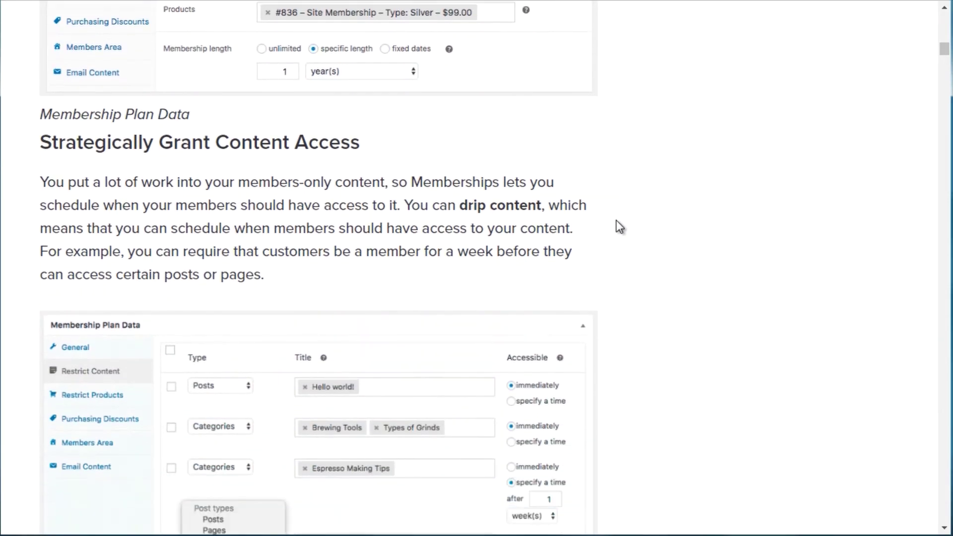
scroll(616, 222, "down", 1)
scroll(616, 220, "down", 5)
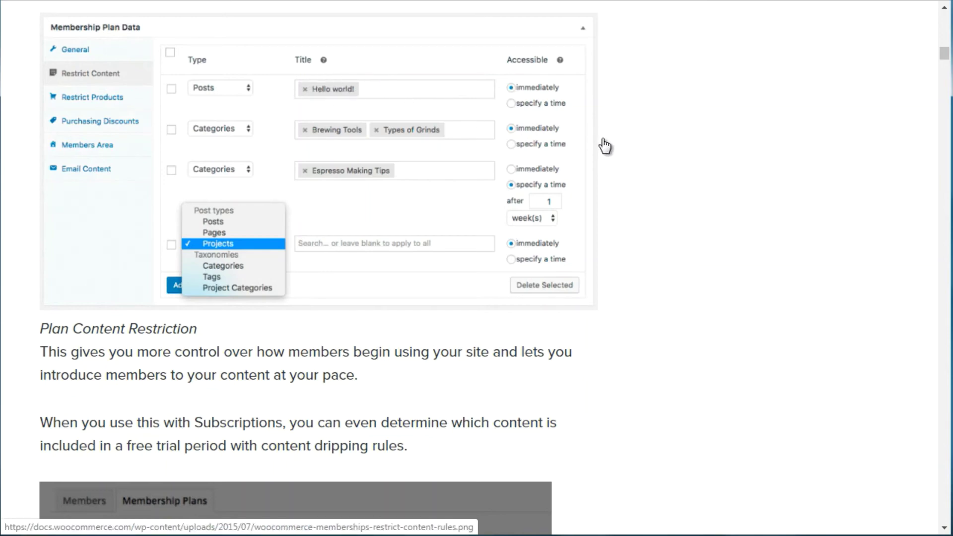
scroll(616, 144, "down", 1)
scroll(615, 145, "down", 8)
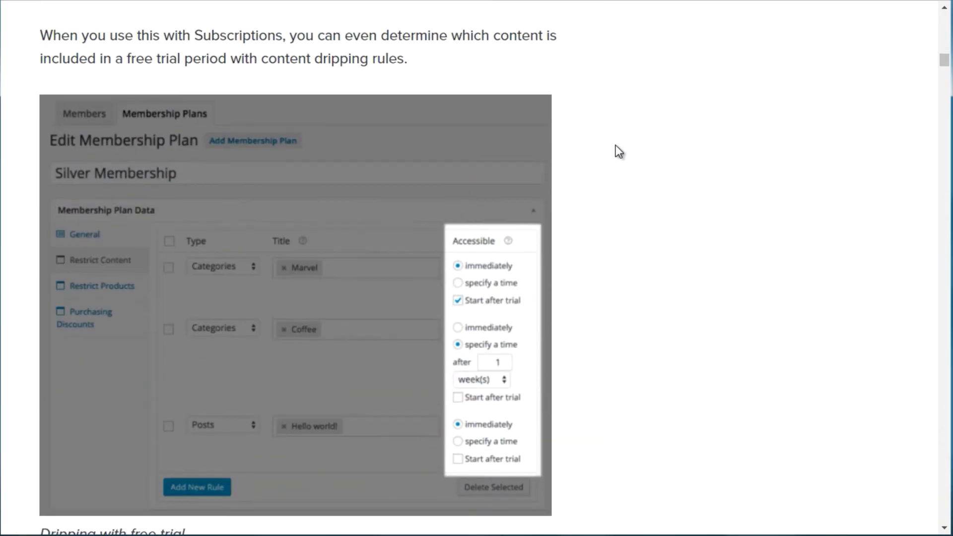
scroll(615, 146, "down", 8)
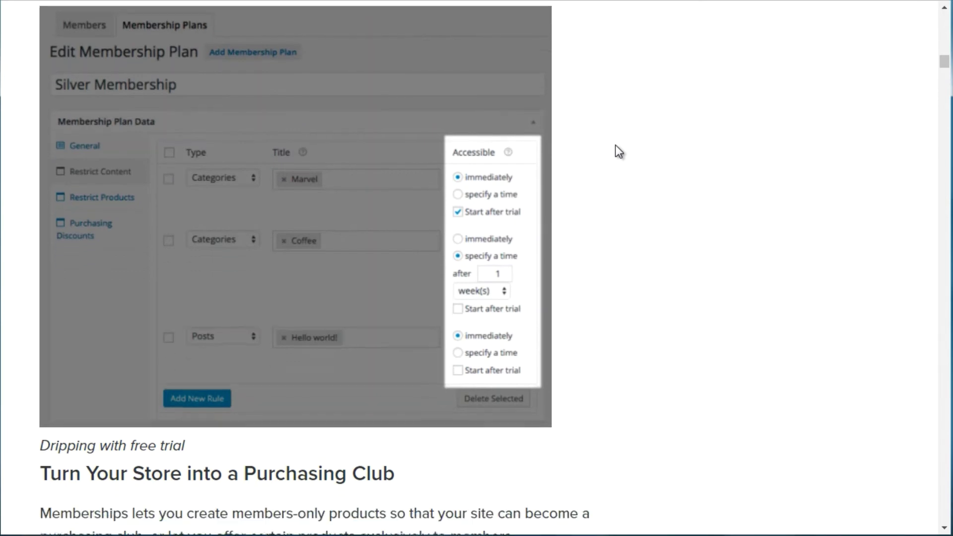
Review the WooCommerce Memberships perks: members-only products, free shipping, purchasing discounts and the Member Area
scroll(616, 145, "down", 5)
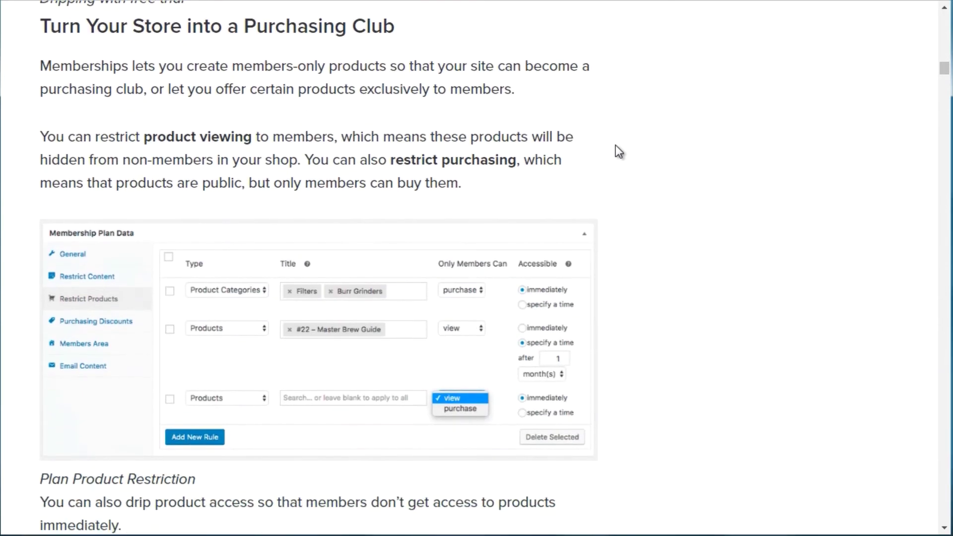
scroll(615, 145, "down", 8)
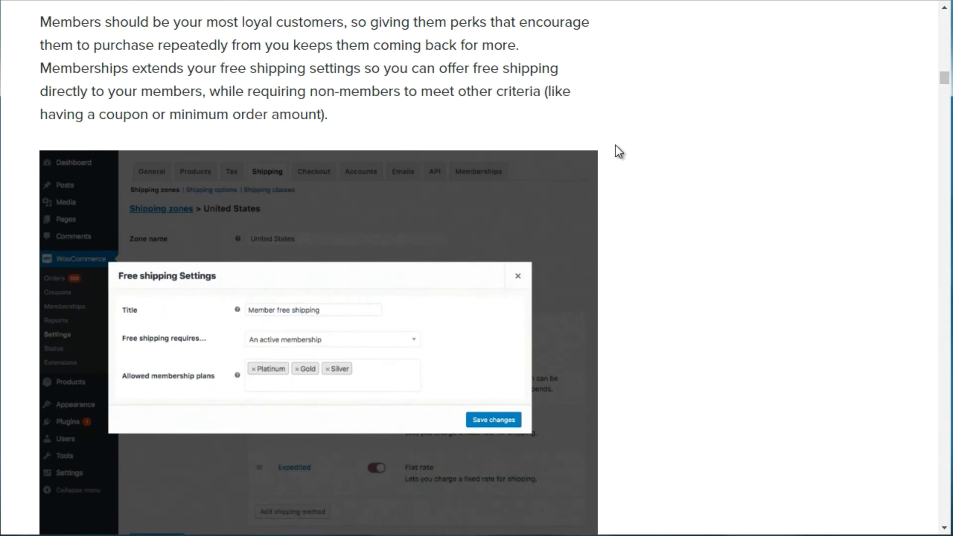
scroll(615, 145, "down", 10)
scroll(616, 144, "down", 2)
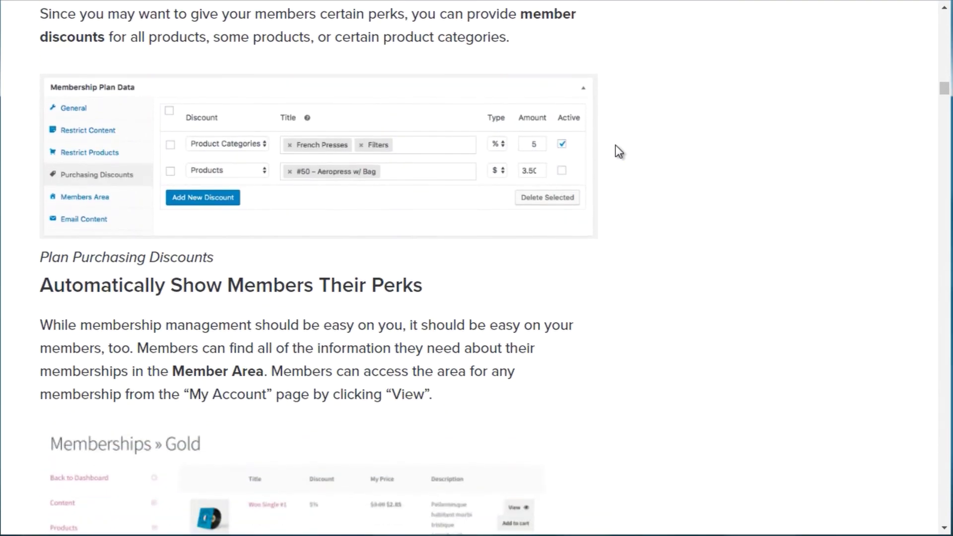
scroll(616, 144, "down", 5)
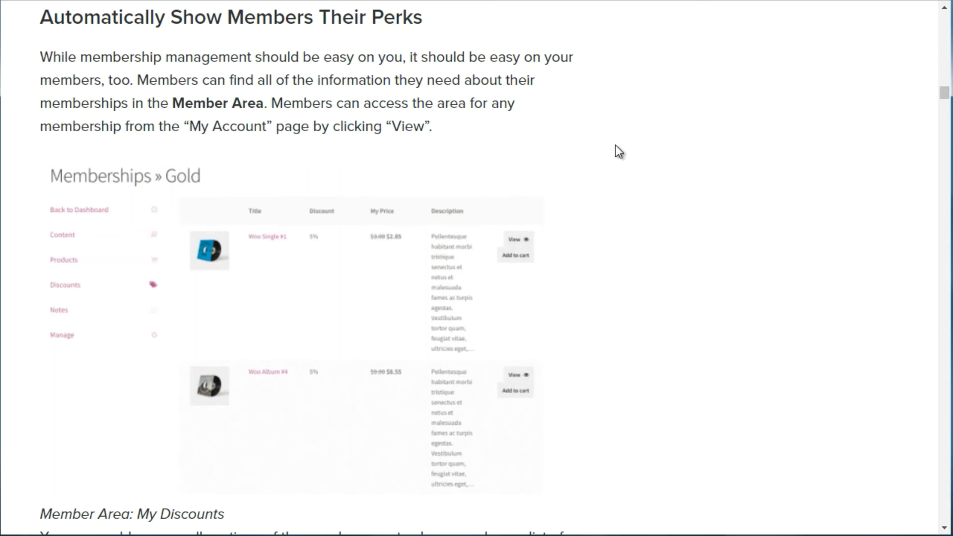
scroll(616, 146, "down", 6)
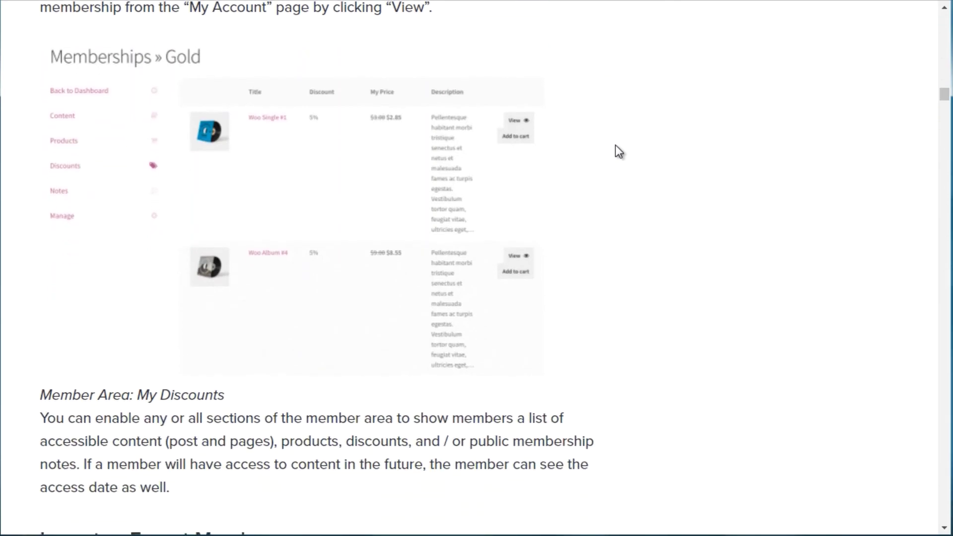
Examine the member import/export and member communication features and the extension's price, and return to the start of the page
scroll(615, 145, "down", 5)
scroll(615, 144, "down", 1)
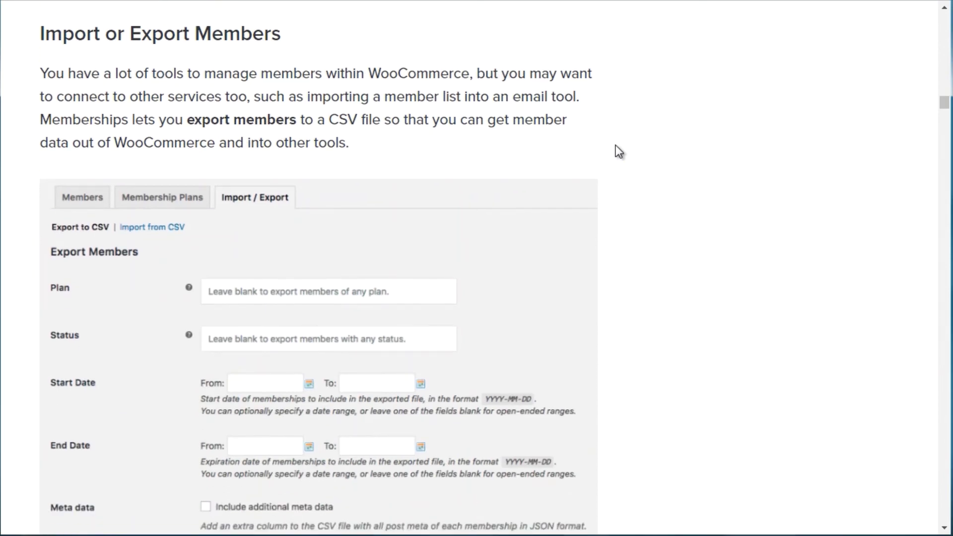
scroll(615, 145, "down", 8)
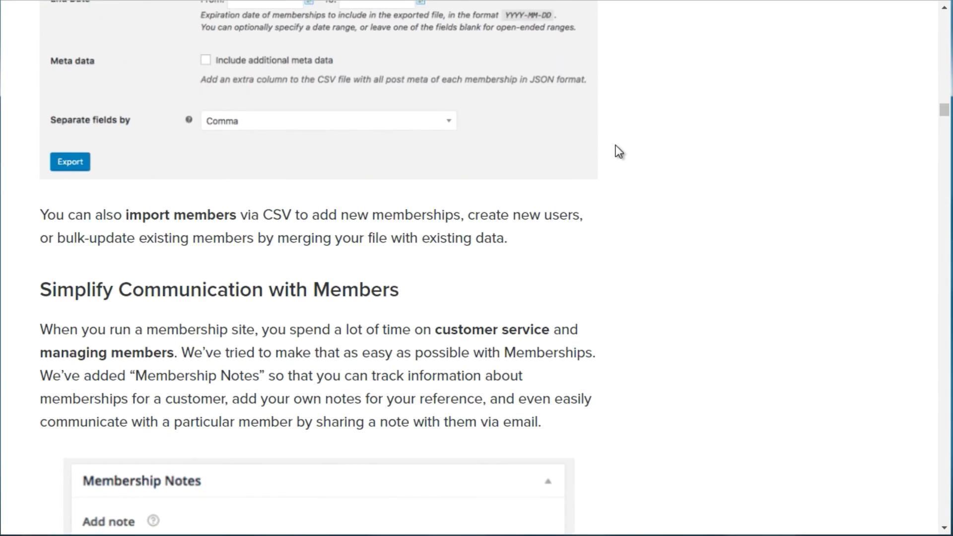
scroll(619, 151, "down", 5)
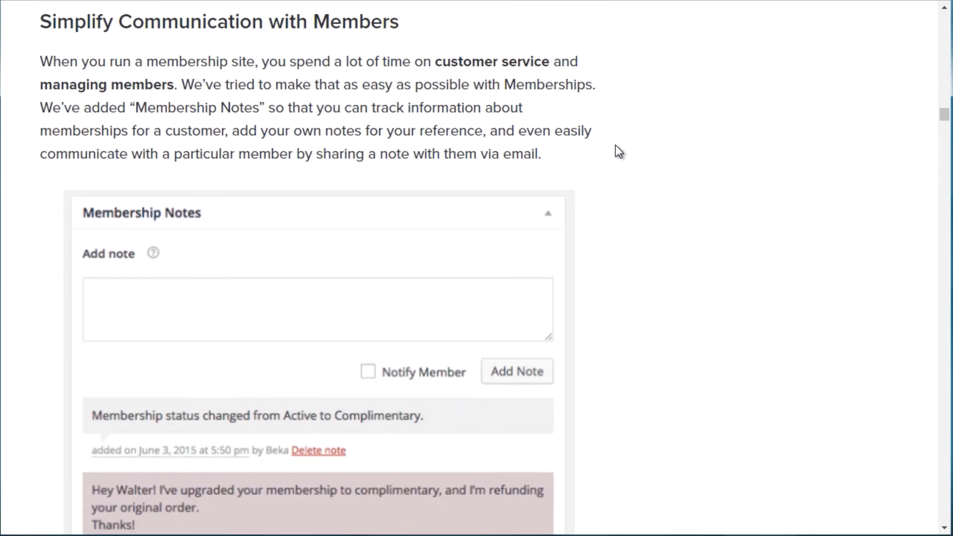
scroll(616, 146, "down", 11)
scroll(615, 146, "down", 20)
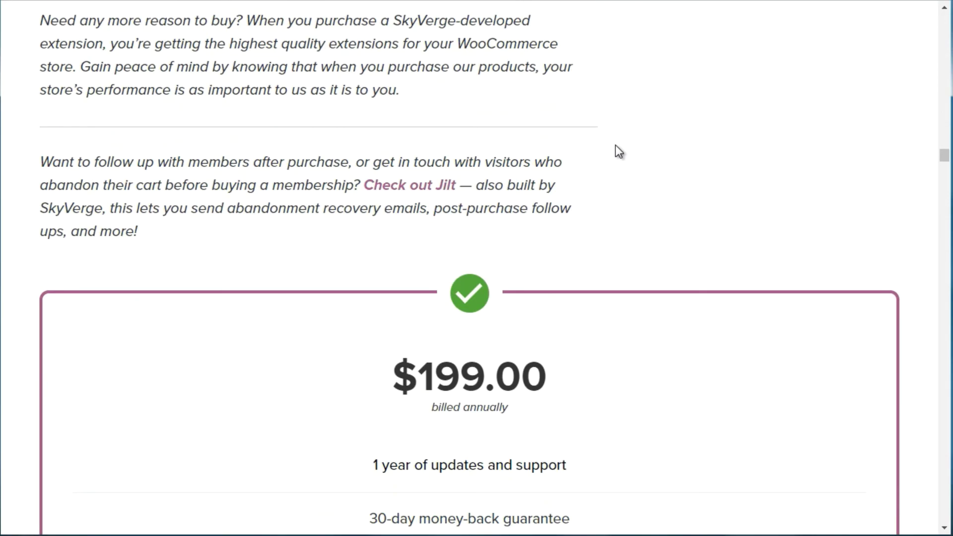
scroll(615, 145, "up", 20)
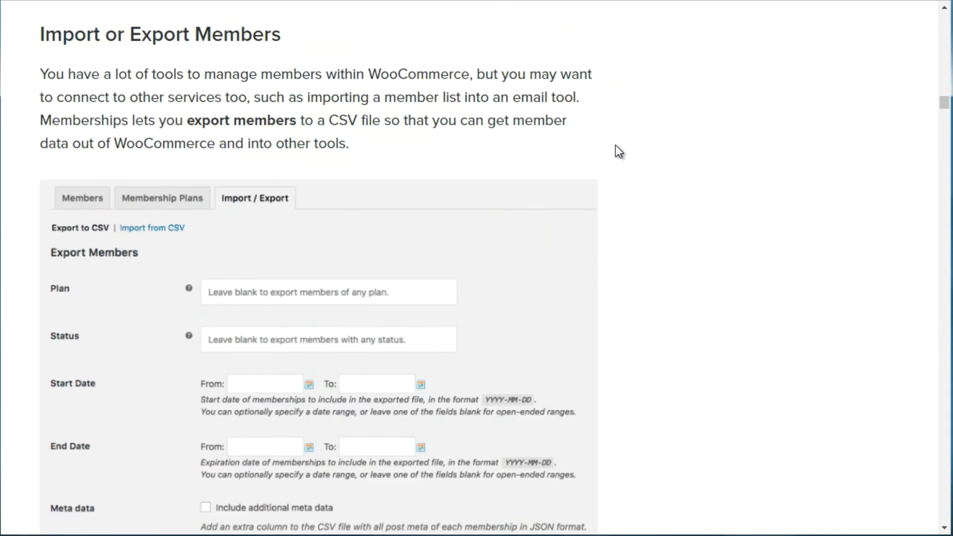
left_click_drag(945, 102, 949, 24)
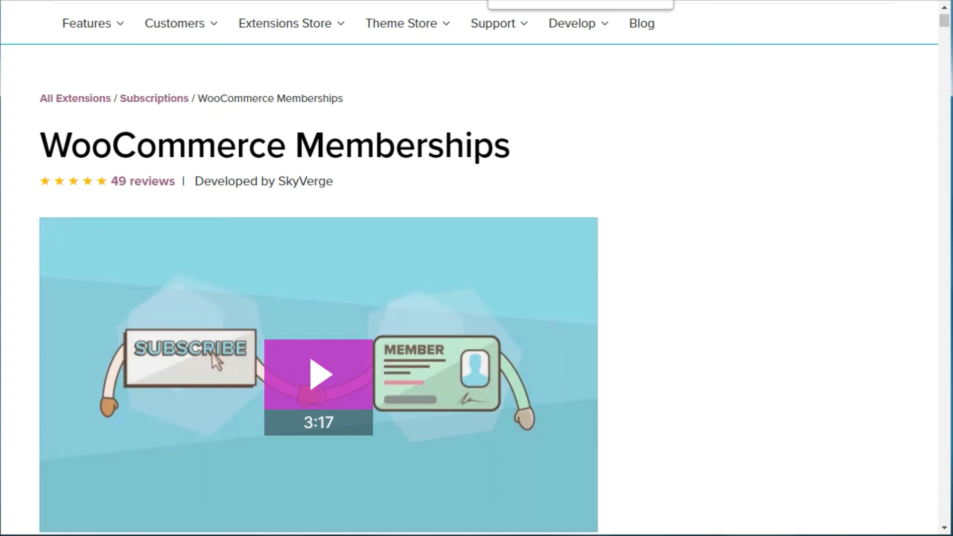
Open the MemberPress website, dismiss its promotional popup and look over the home page down to the included integrations
key("Return")
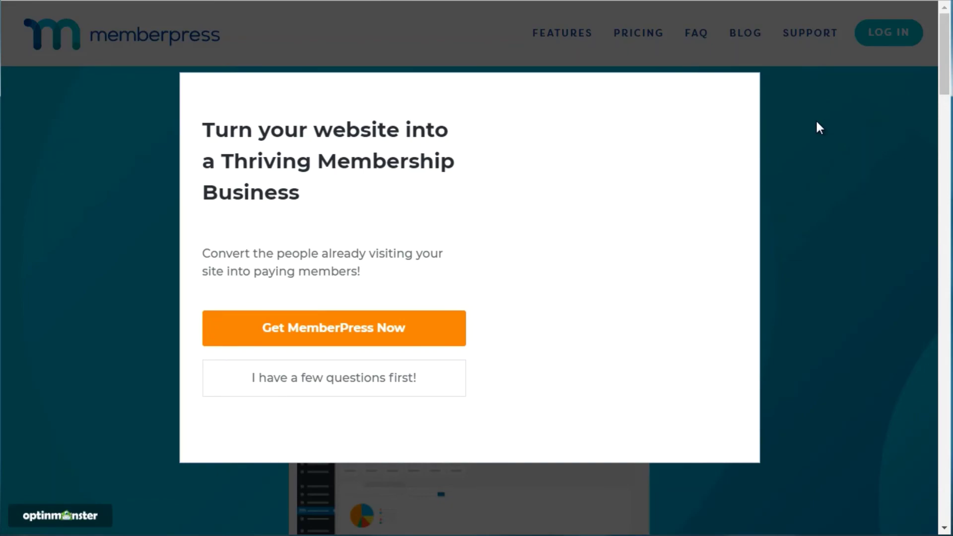
left_click(800, 121)
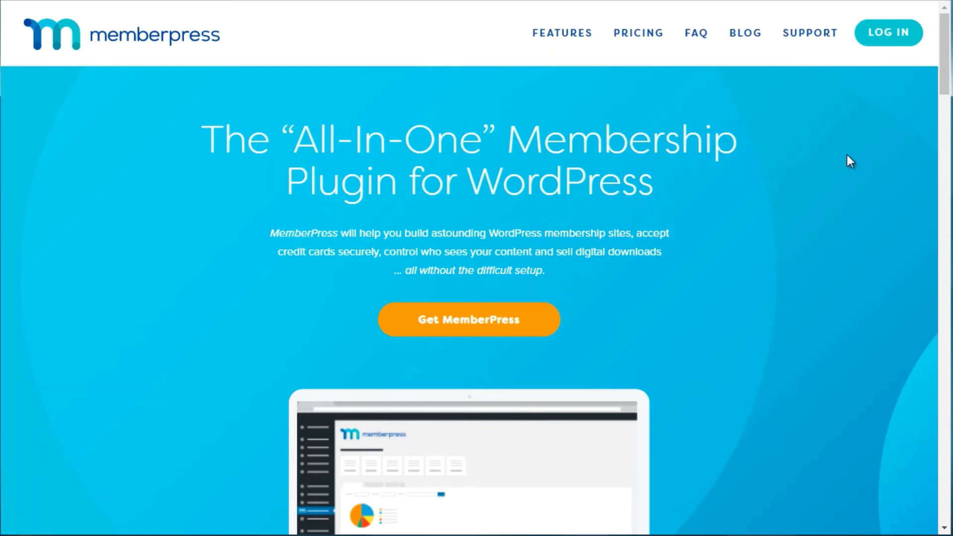
scroll(943, 70, "down", 1)
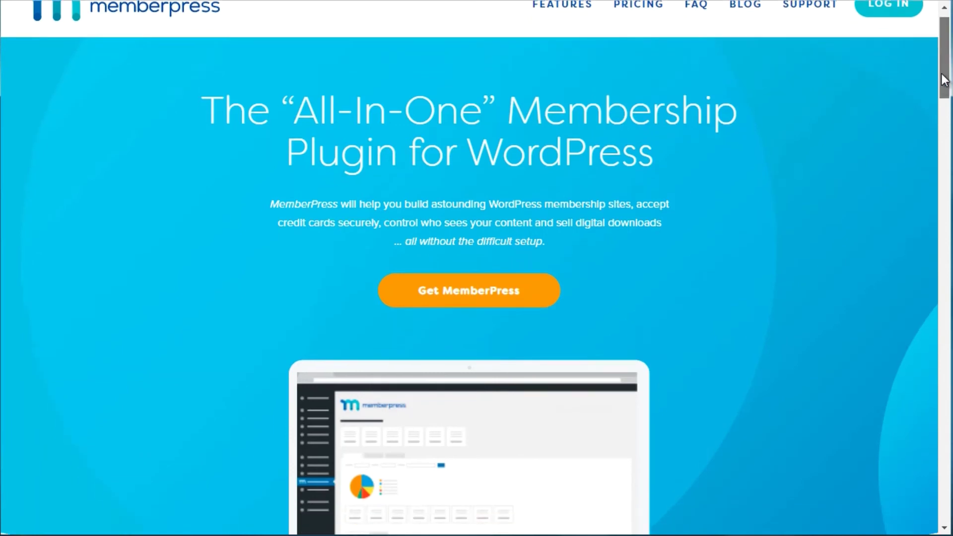
scroll(943, 69, "up", 1)
left_click_drag(945, 70, 945, 392)
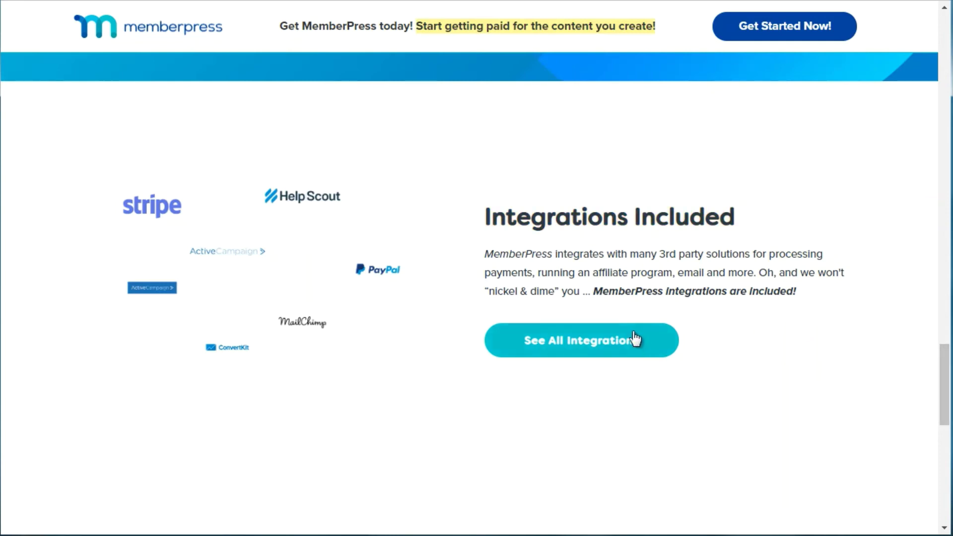
left_click_drag(945, 387, 946, 54)
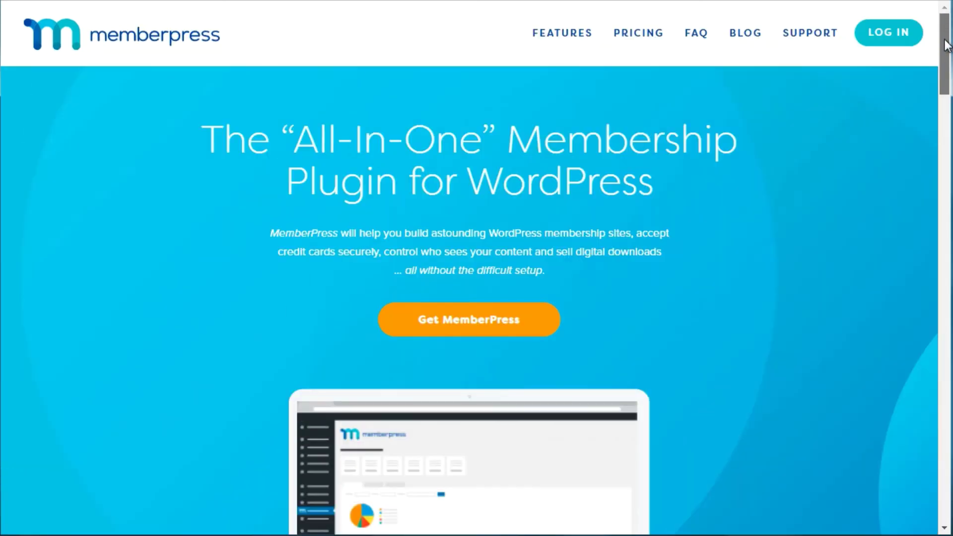
Open the MemberPress features page and examine its features from setup and access rules through to content dripping
left_click(559, 34)
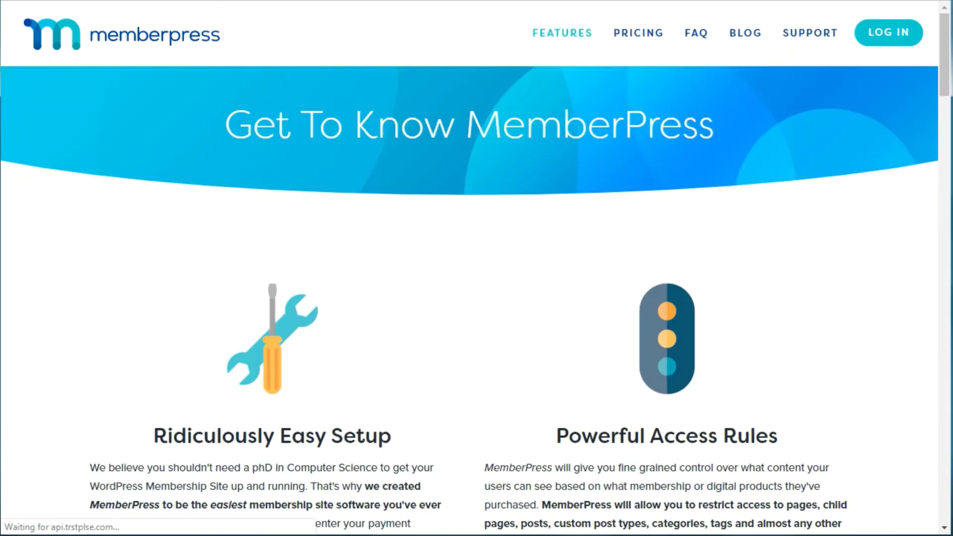
left_click_drag(944, 80, 946, 103)
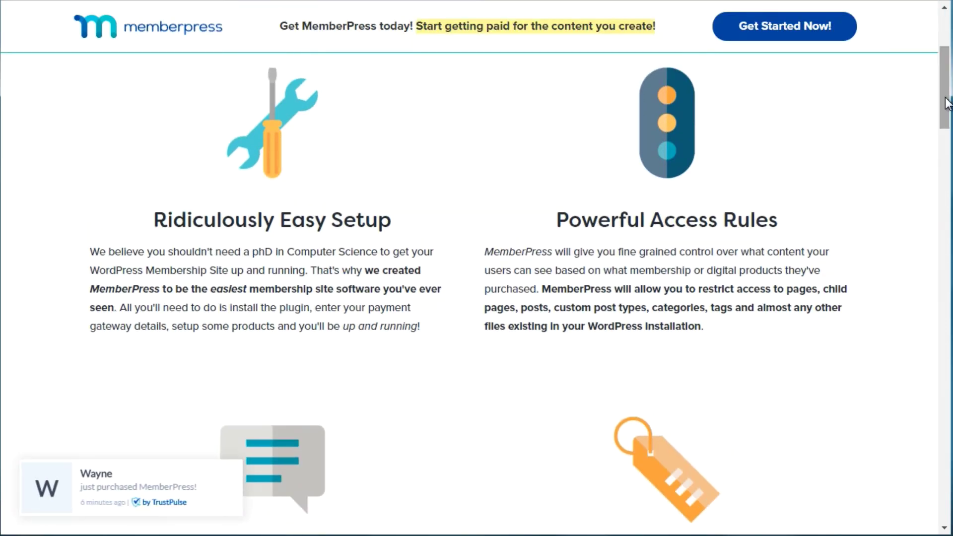
left_click_drag(948, 118, 948, 166)
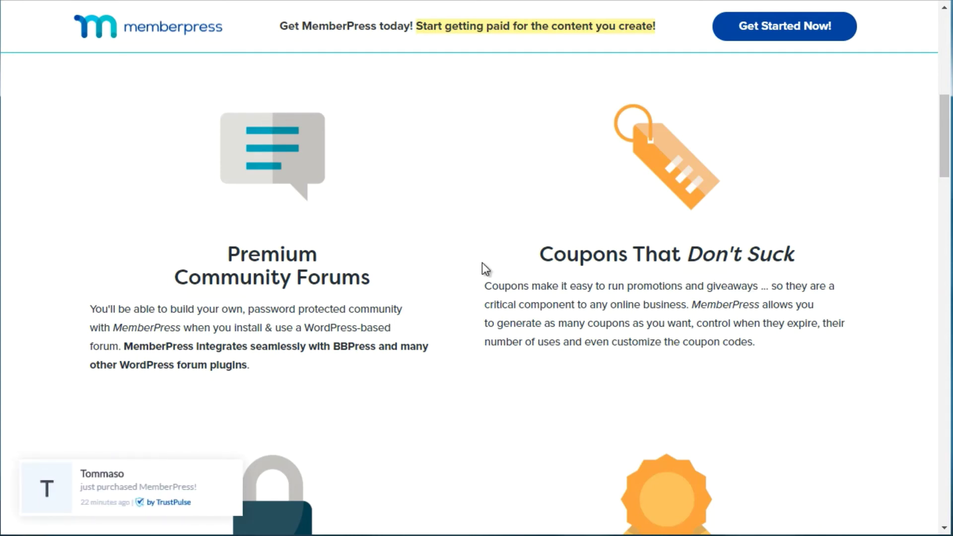
mouse_move(942, 135)
left_mouse_down()
mouse_move(942, 181)
mouse_move(939, 126)
left_mouse_up()
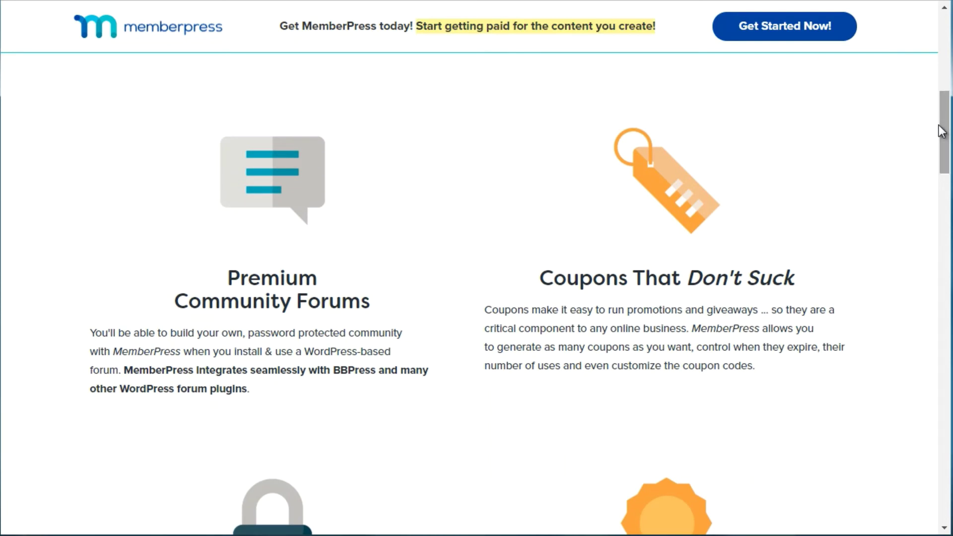
left_click_drag(939, 126, 946, 147)
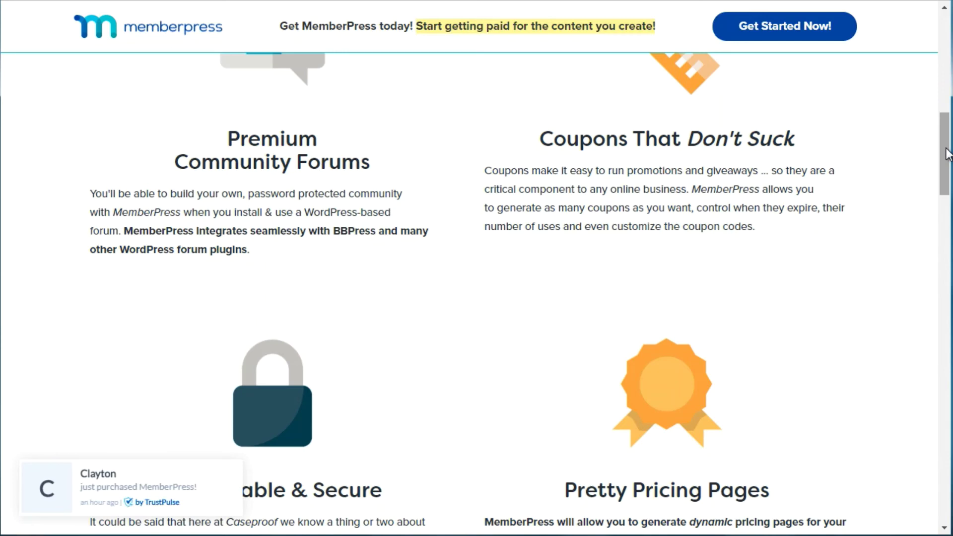
left_click_drag(947, 154, 948, 189)
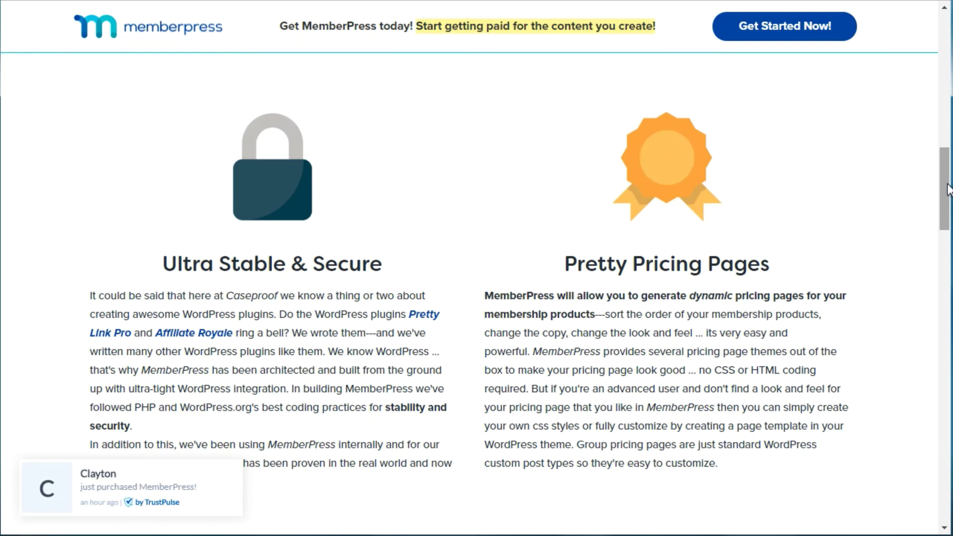
left_click_drag(948, 188, 947, 263)
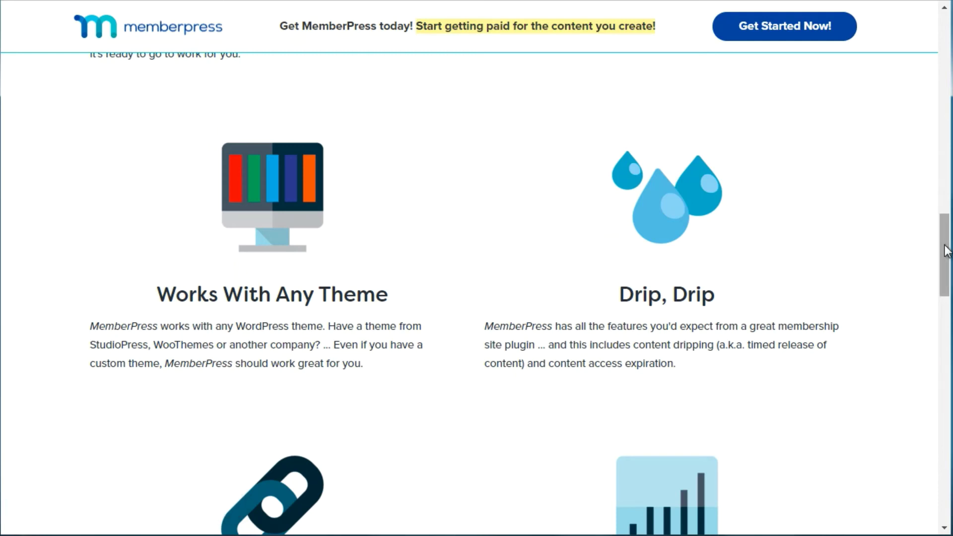
Look over the remaining MemberPress features, and open the pricing page to compare what the Pro, Plus and Basic plans include
left_click_drag(946, 251, 948, 388)
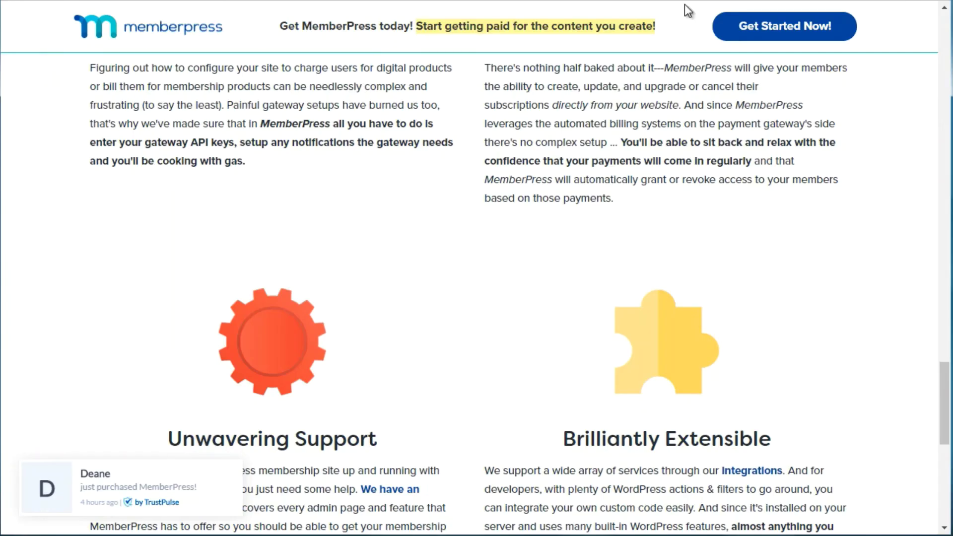
left_click(943, 28)
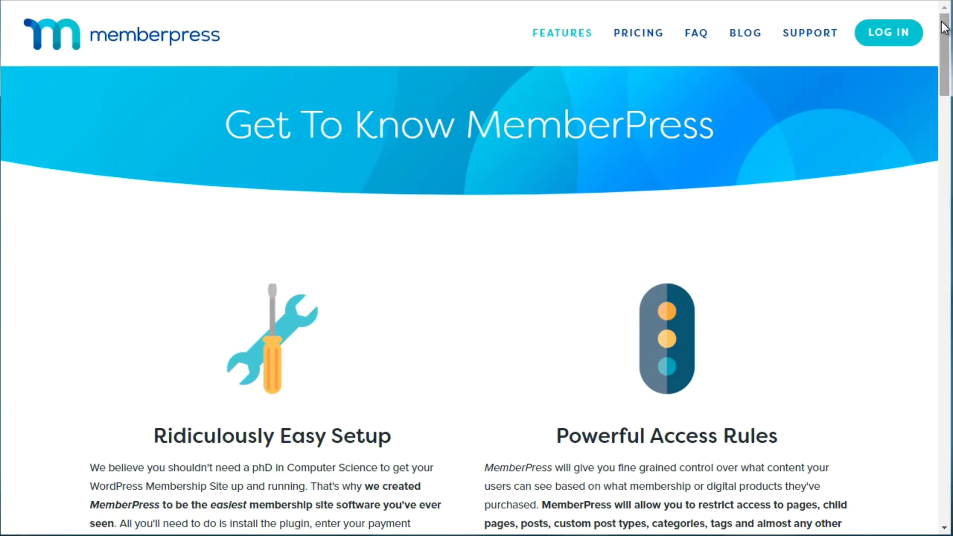
left_click(656, 33)
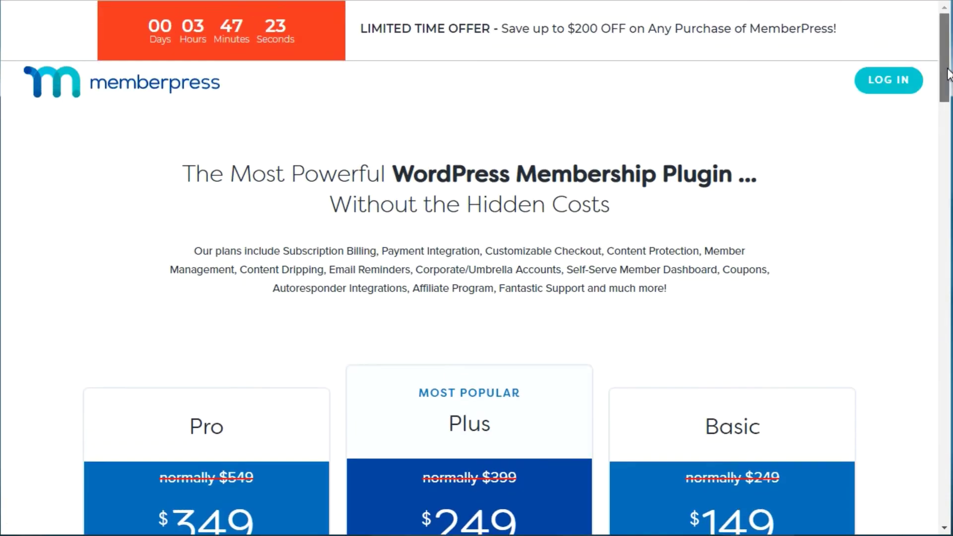
scroll(948, 100, "down", 2)
scroll(948, 100, "down", 3)
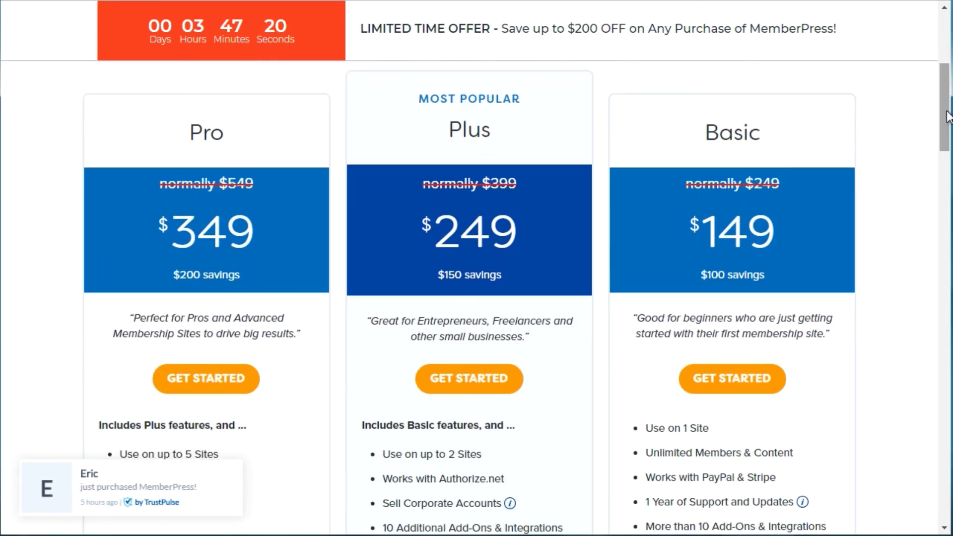
scroll(947, 118, "down", 2)
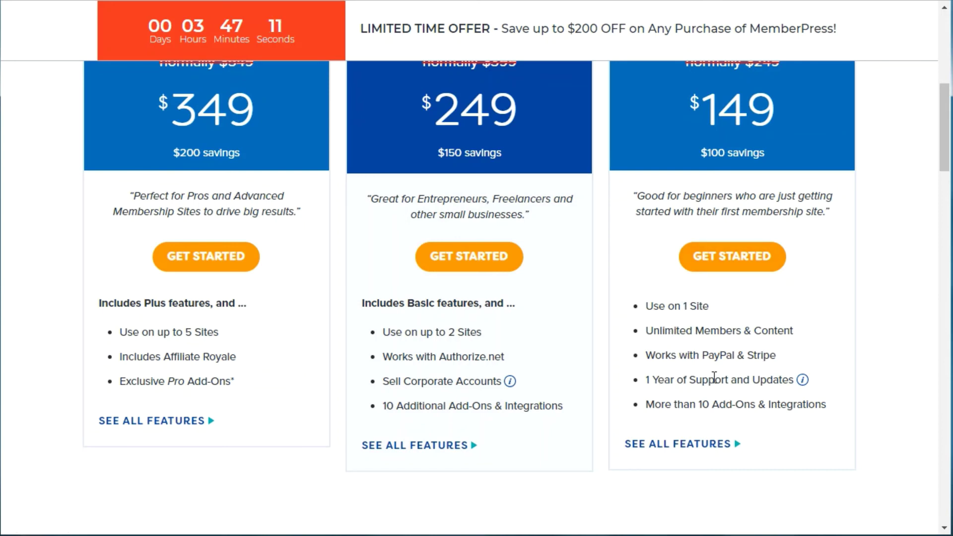
mouse_move(800, 381)
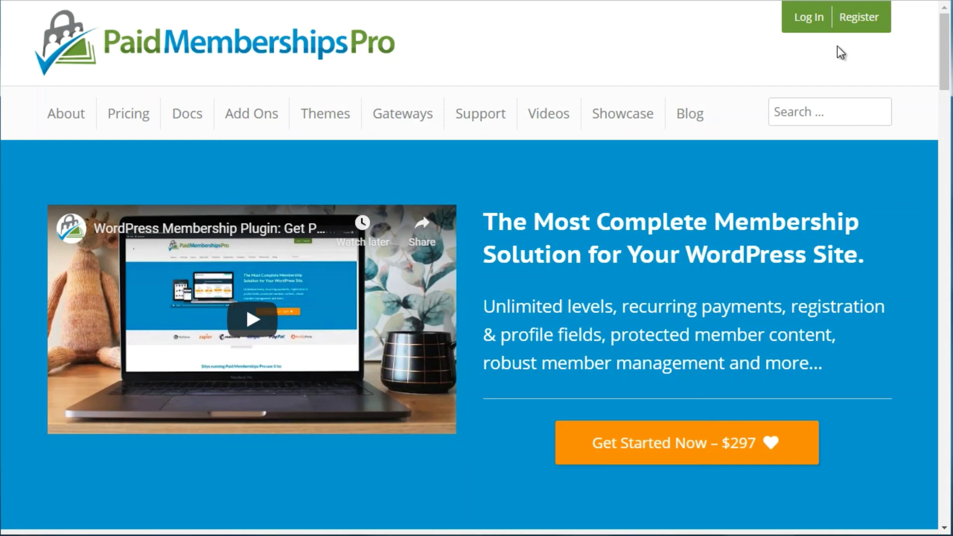
Look over the Paid Memberships Pro home page, examining its feature list and the Free, Plus and Unlimited plans
left_click_drag(946, 31, 943, 297)
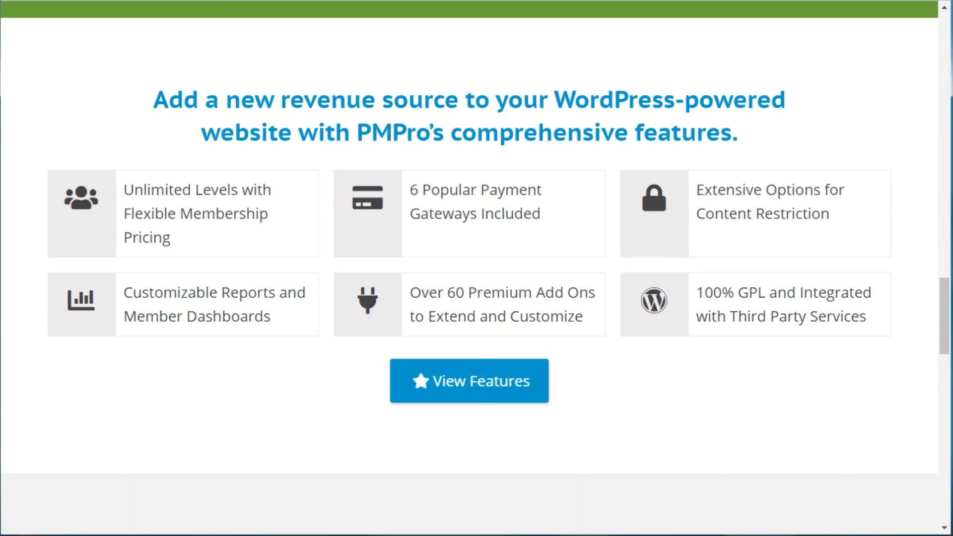
left_click_drag(943, 300, 949, 375)
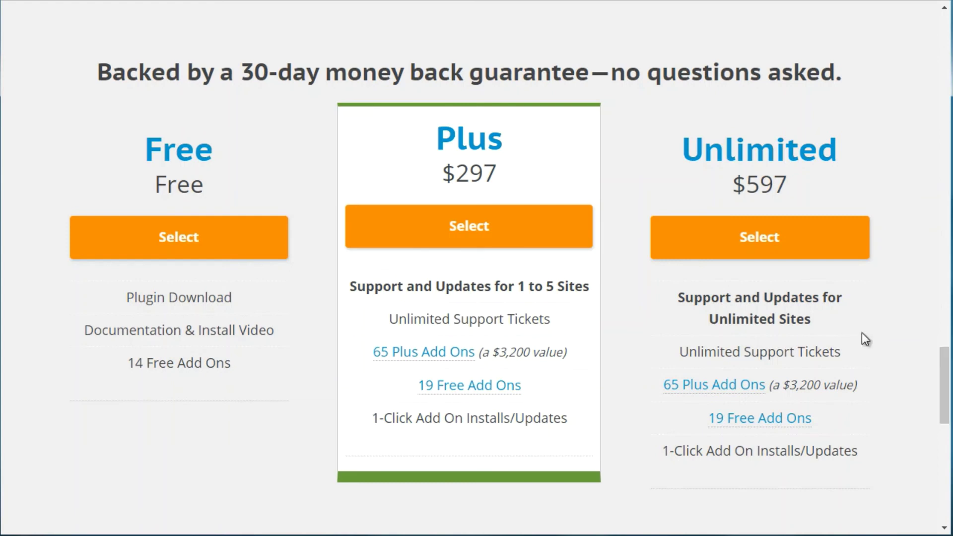